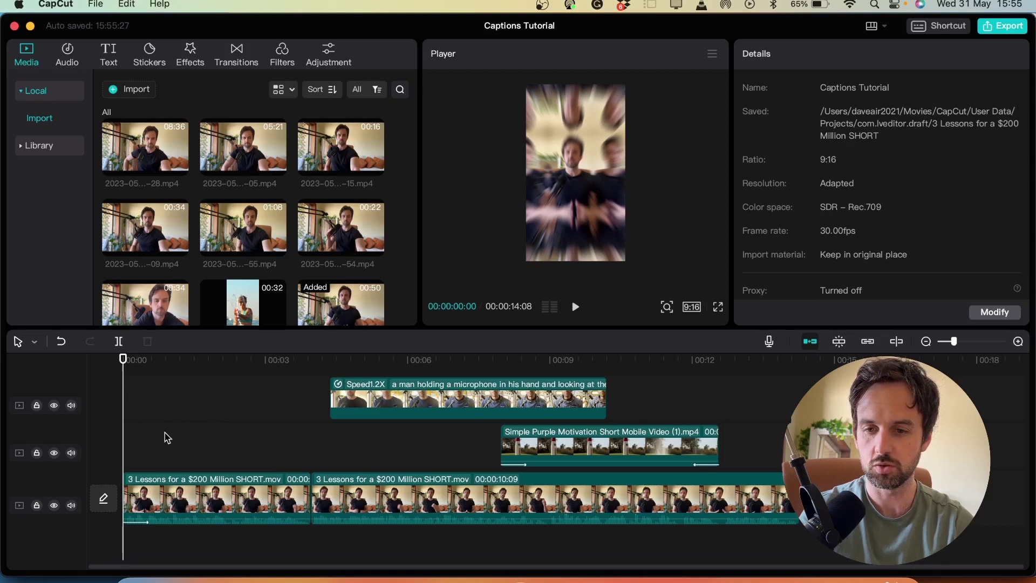
Generate English auto captions from the video's speech as a caption track.
{"action": "left_click", "coordinate": [110, 58]}
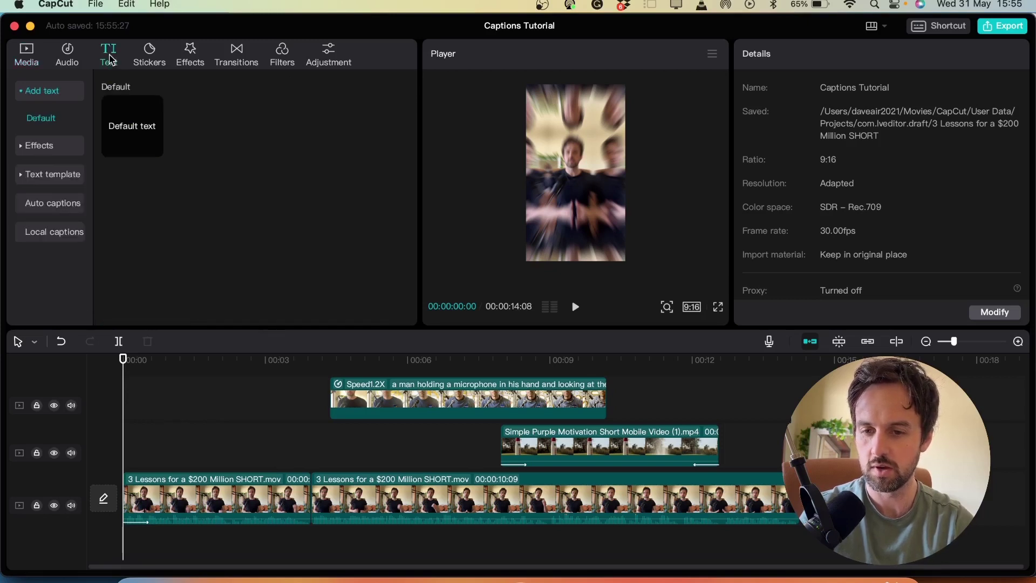
{"action": "left_click", "coordinate": [54, 203]}
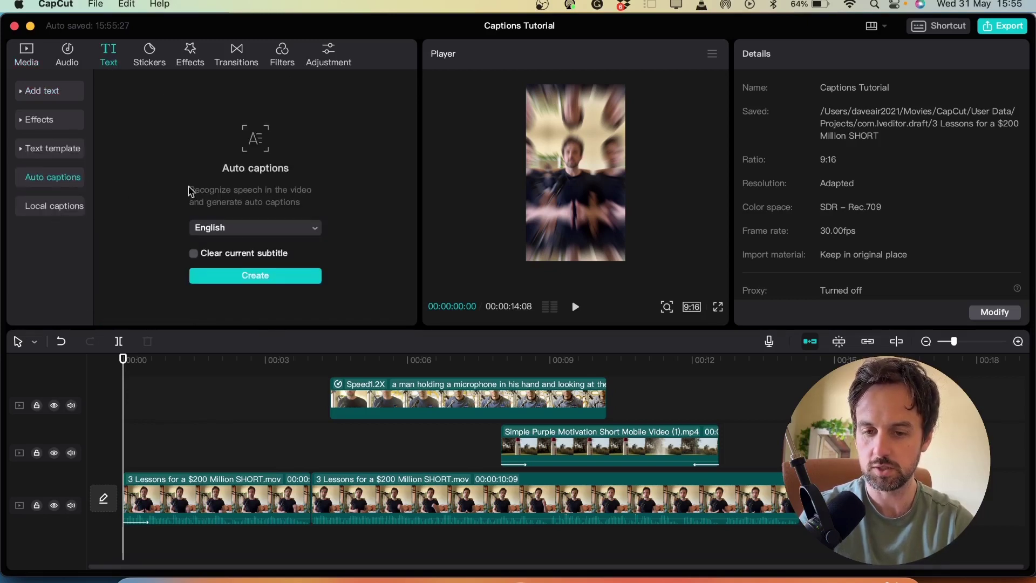
{"action": "left_click", "coordinate": [247, 277]}
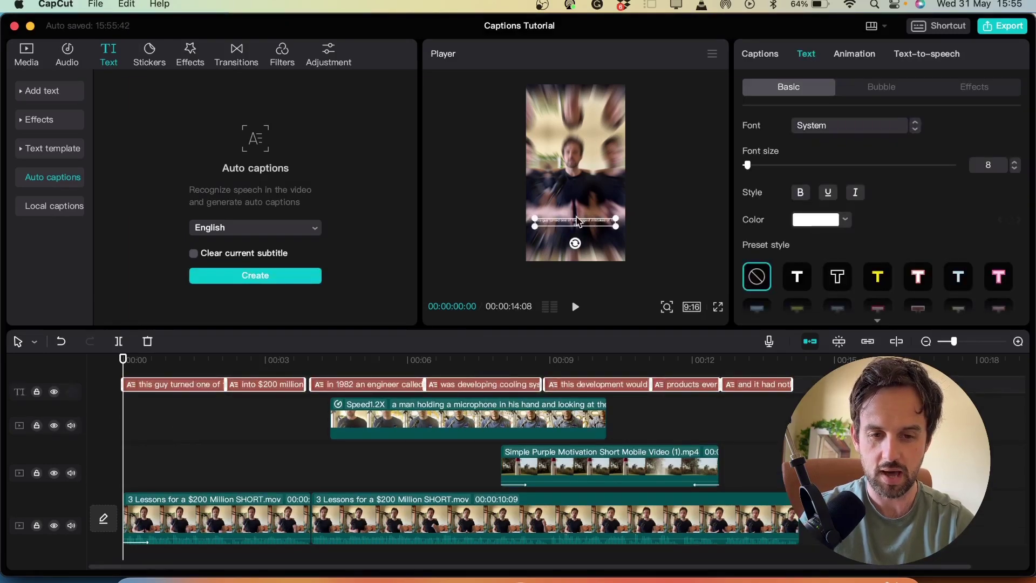
Play the captioned video in fullscreen preview, then return to the editor.
{"action": "left_click", "coordinate": [718, 307]}
{"action": "key", "text": "space"}
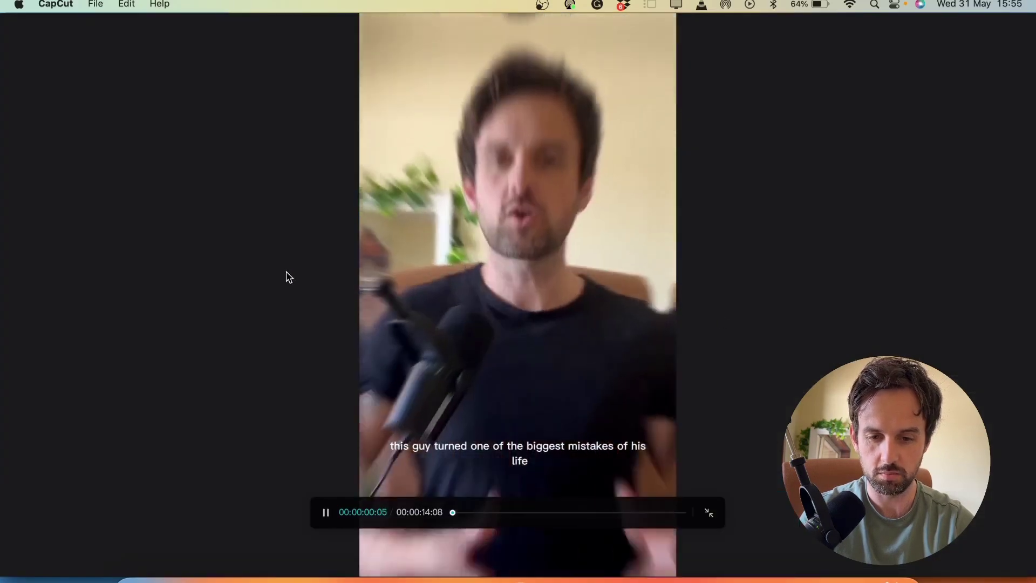
{"action": "key", "text": "space"}
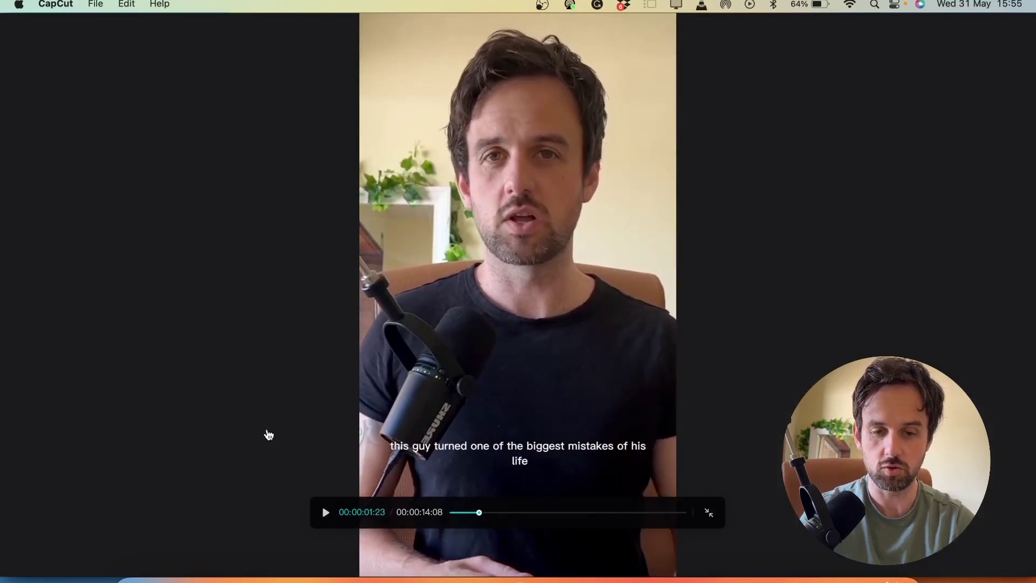
{"action": "key", "text": "Escape"}
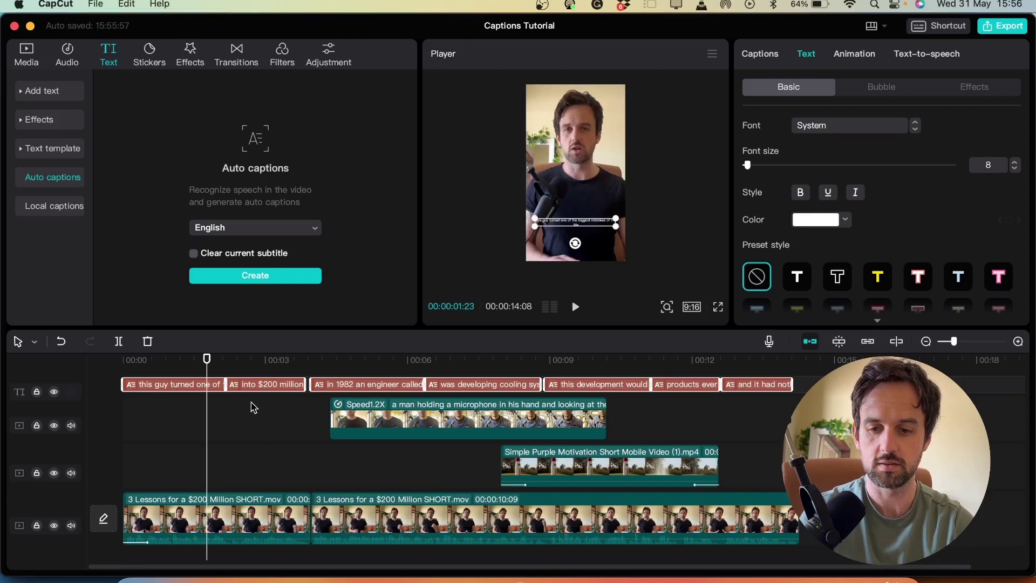
Change every caption's font to AvenirNext and raise the font size from 8 to 23.
{"action": "left_click", "coordinate": [254, 407]}
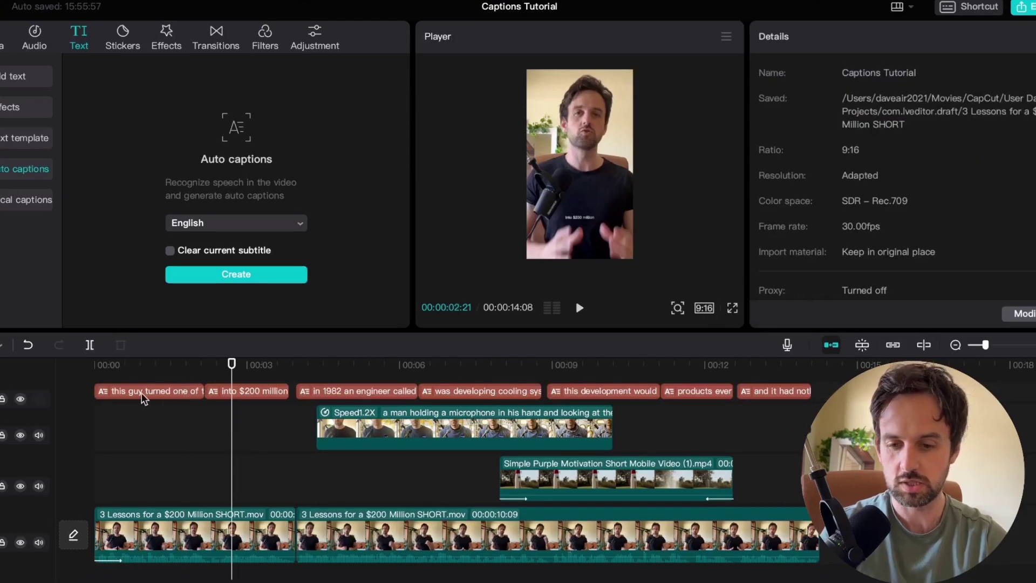
{"action": "left_click", "coordinate": [157, 389]}
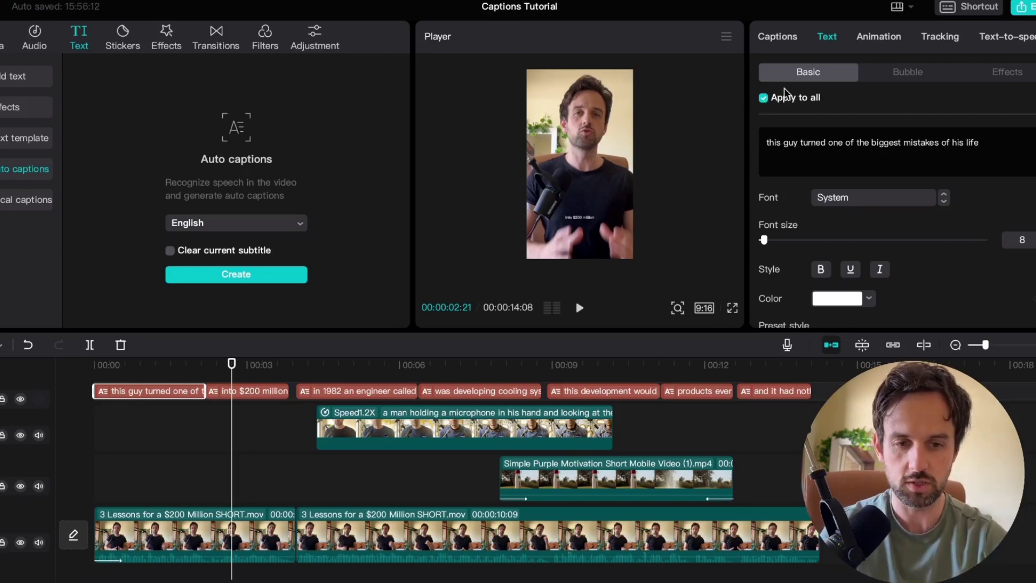
{"action": "left_click", "coordinate": [943, 197]}
{"action": "left_click", "coordinate": [930, 197]}
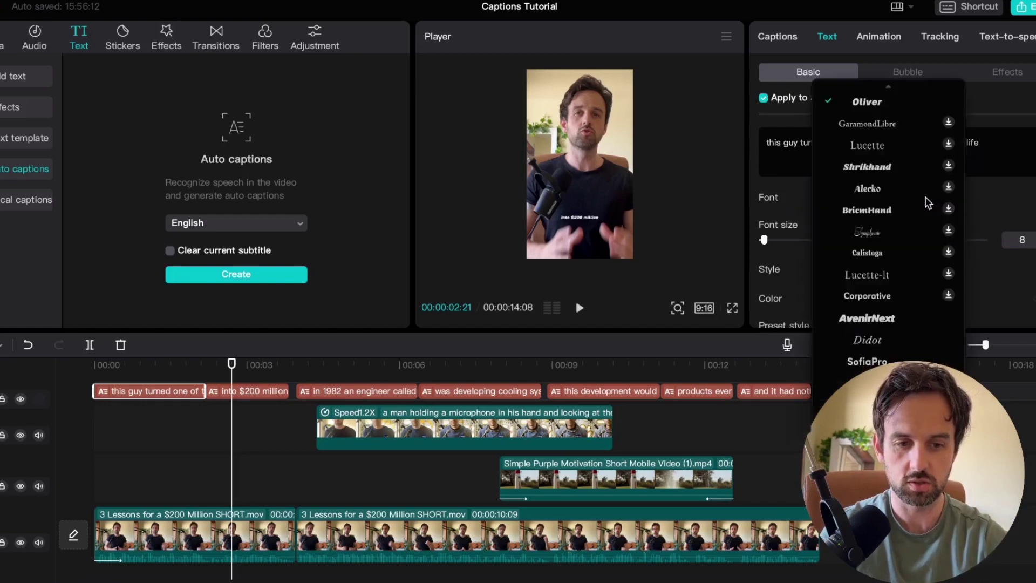
{"action": "scroll", "coordinate": [942, 167], "scroll_direction": "up", "scroll_amount": 5}
{"action": "left_click", "coordinate": [883, 138]}
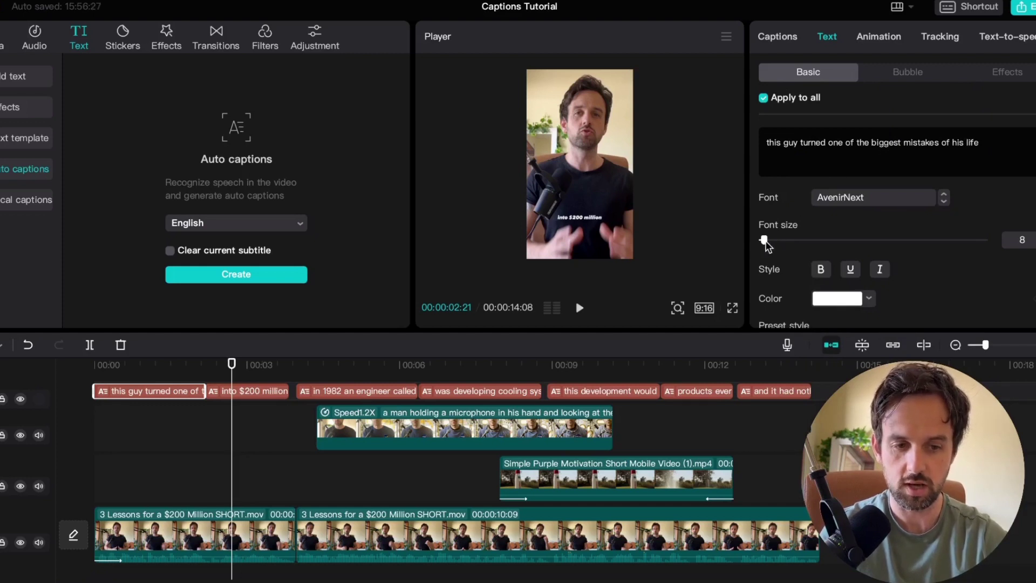
{"action": "left_click_drag", "start_coordinate": [768, 241], "coordinate": [776, 241]}
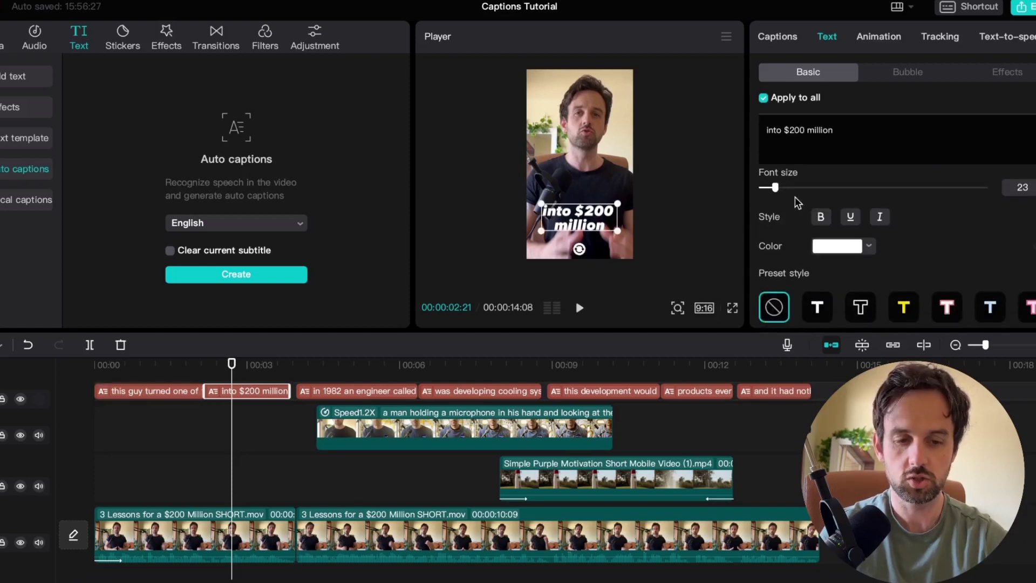
Apply the plain white preset text style to the captions.
{"action": "scroll", "coordinate": [850, 255], "scroll_direction": "down", "scroll_amount": 3}
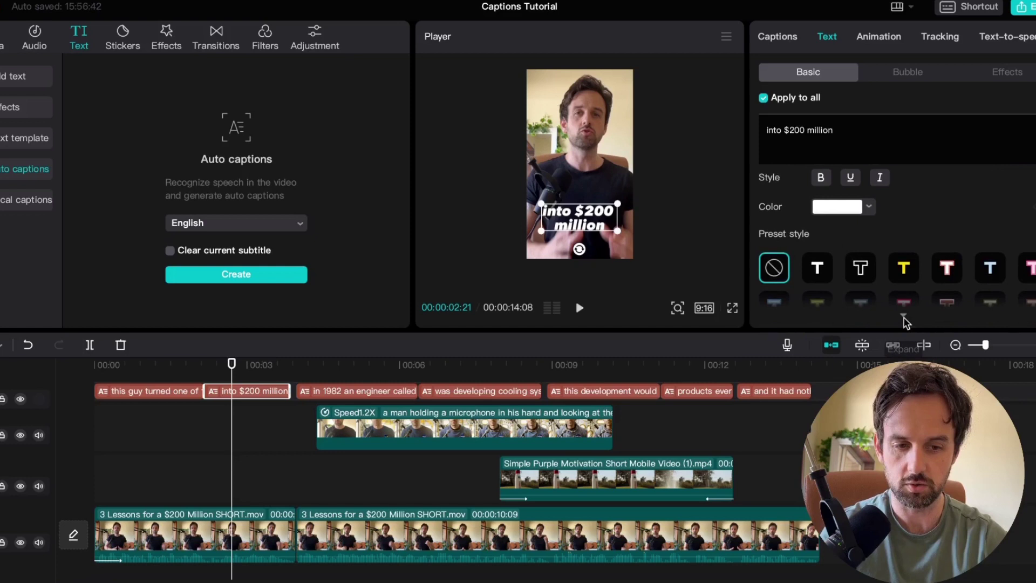
{"action": "left_click", "coordinate": [903, 315]}
{"action": "scroll", "coordinate": [825, 231], "scroll_direction": "down", "scroll_amount": 3}
{"action": "left_click", "coordinate": [818, 233]}
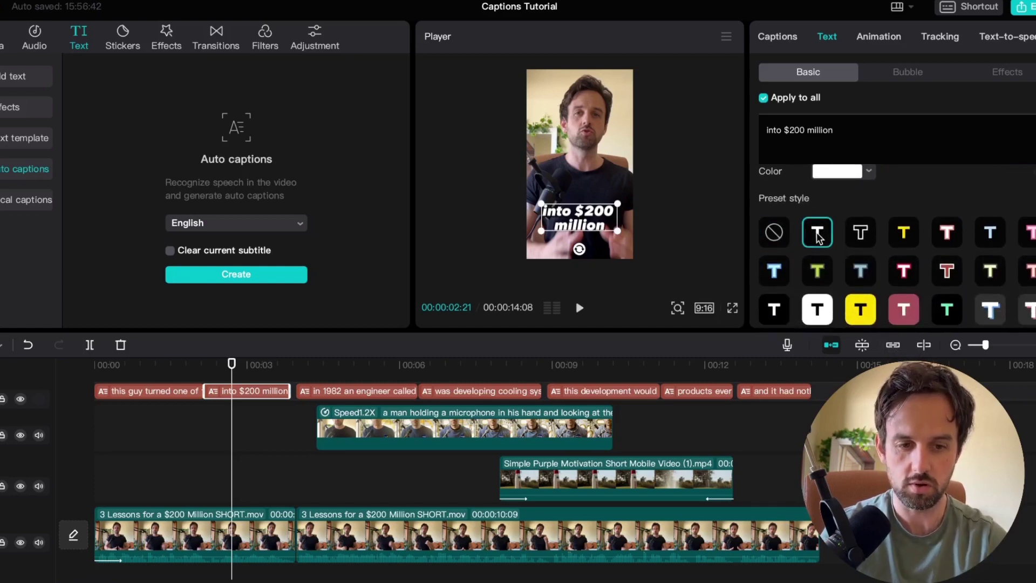
{"action": "scroll", "coordinate": [818, 237], "scroll_direction": "down", "scroll_amount": 9}
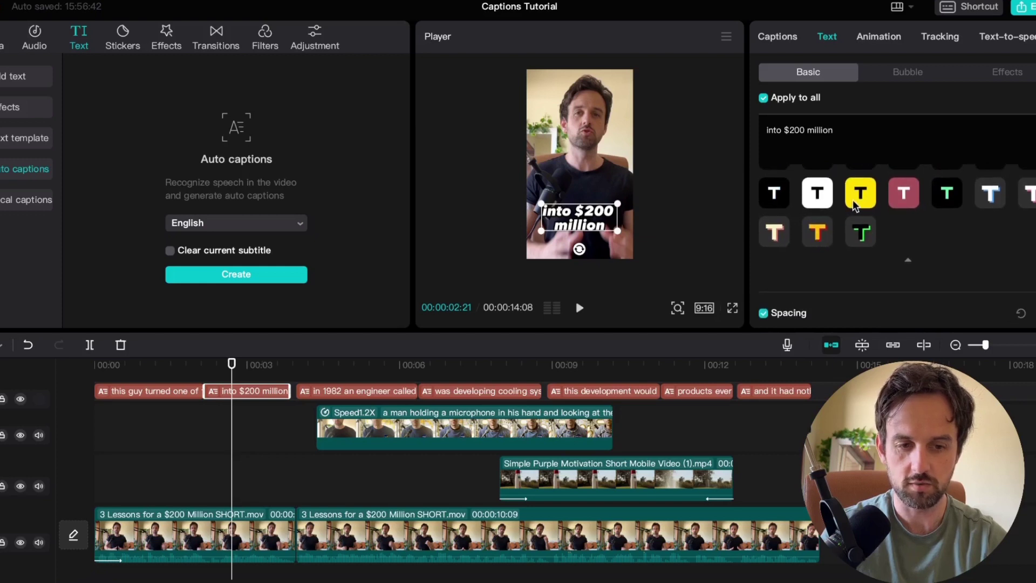
{"action": "left_click", "coordinate": [854, 198]}
{"action": "scroll", "coordinate": [852, 199], "scroll_direction": "up", "scroll_amount": 2}
{"action": "scroll", "coordinate": [819, 195], "scroll_direction": "up", "scroll_amount": 2}
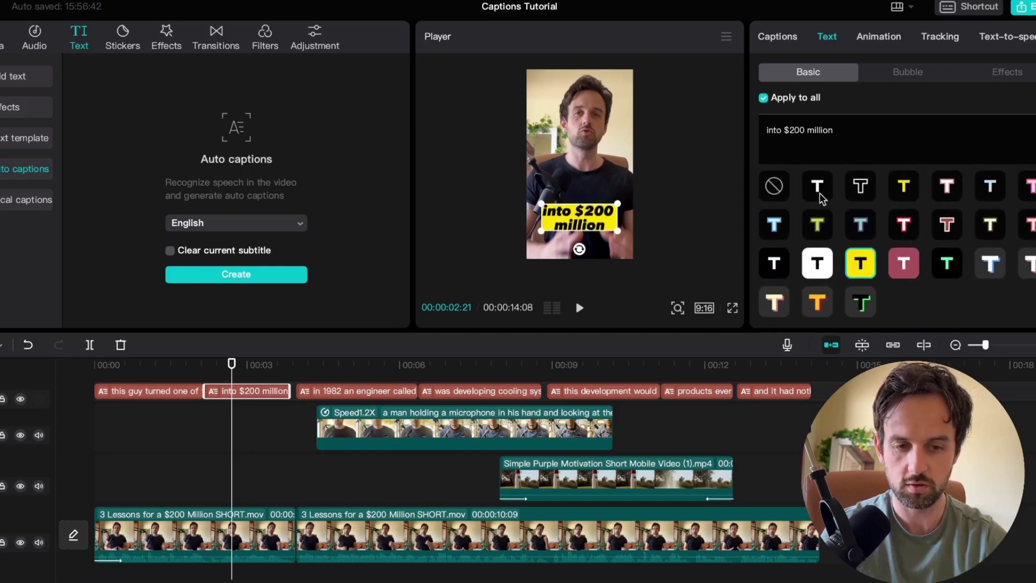
{"action": "left_click", "coordinate": [819, 193]}
Add a black drop shadow at 80% opacity to all captions.
{"action": "scroll", "coordinate": [820, 193], "scroll_direction": "down", "scroll_amount": 4}
{"action": "scroll", "coordinate": [820, 193], "scroll_direction": "down", "scroll_amount": 20}
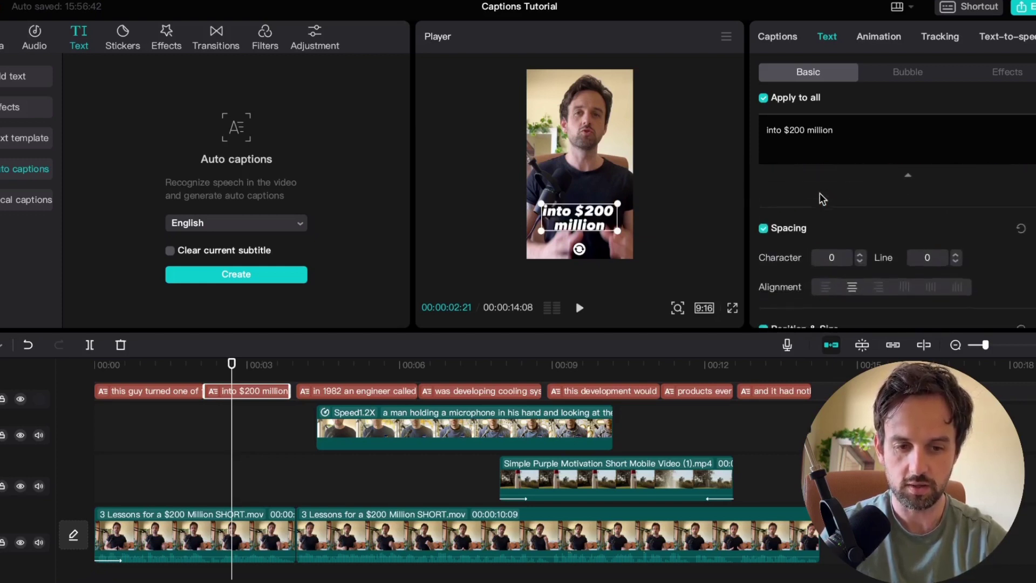
{"action": "scroll", "coordinate": [820, 194], "scroll_direction": "down", "scroll_amount": 8}
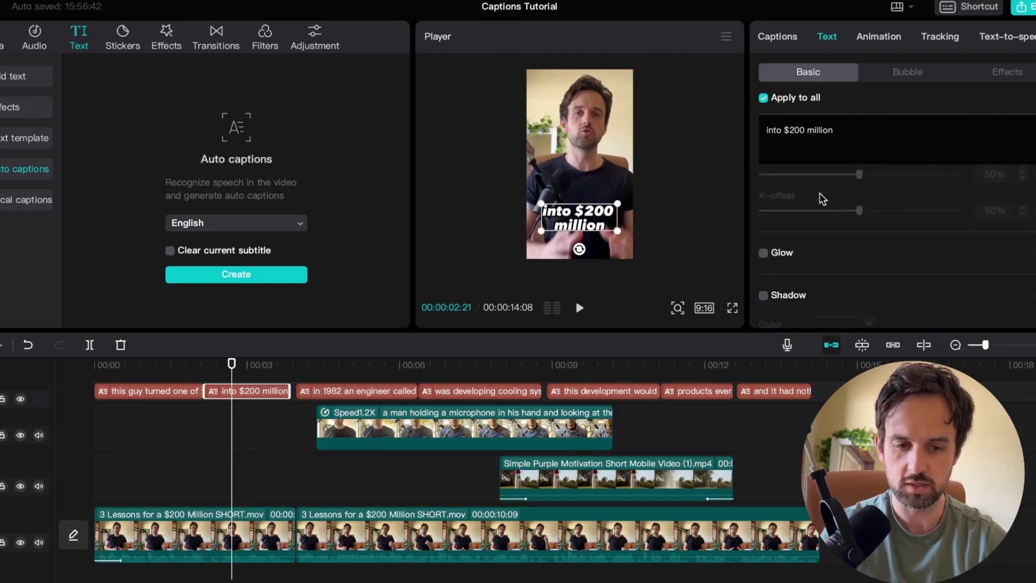
{"action": "scroll", "coordinate": [819, 193], "scroll_direction": "up", "scroll_amount": 3}
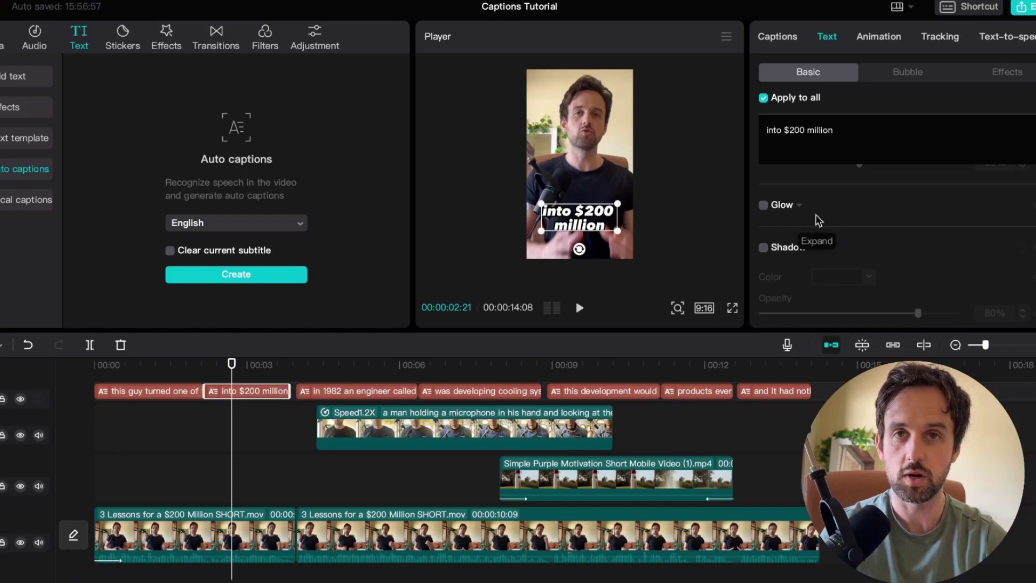
{"action": "left_click", "coordinate": [763, 248]}
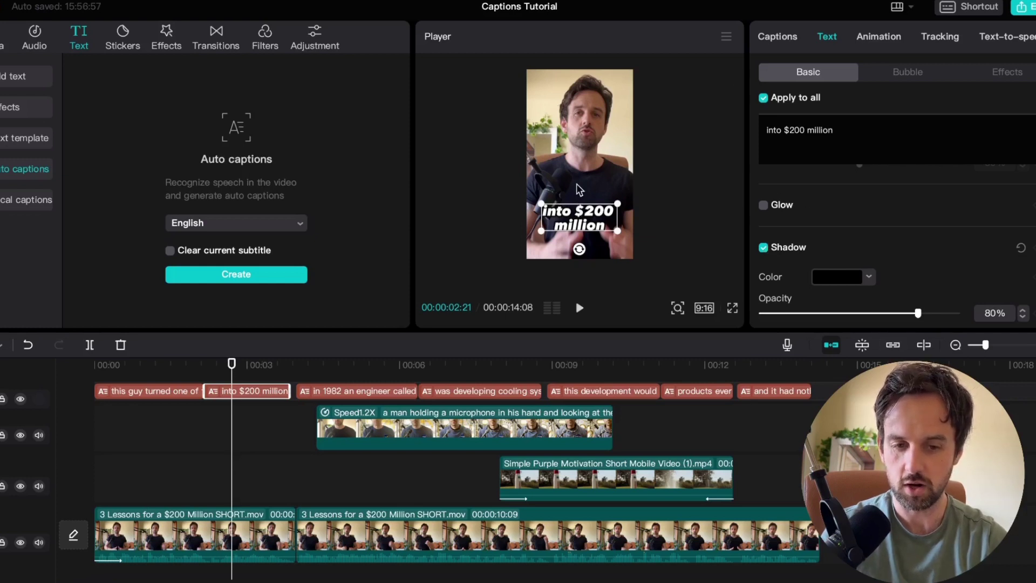
Move the caption up to the centre of the frame.
{"action": "left_click_drag", "start_coordinate": [577, 204], "coordinate": [582, 190]}
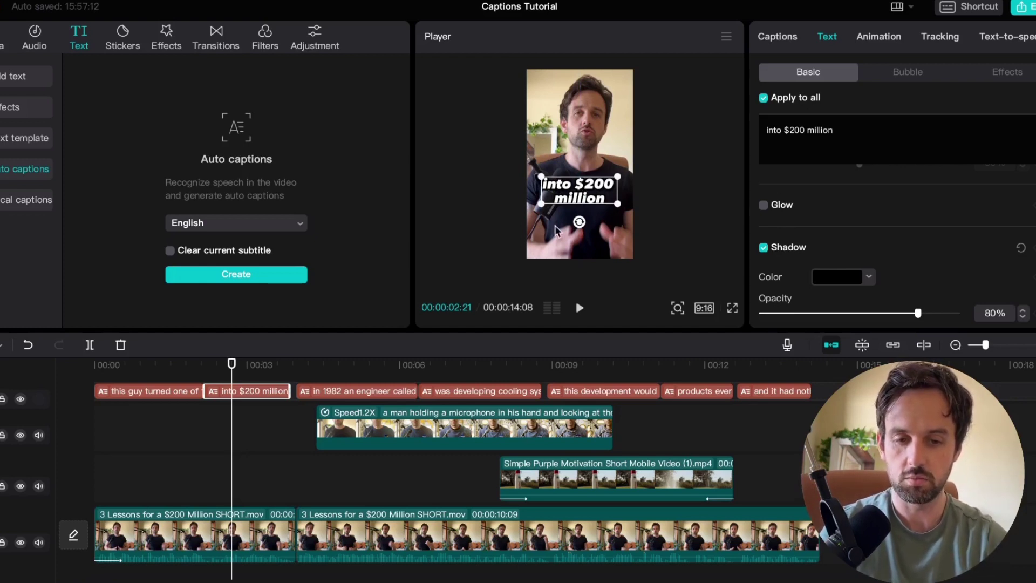
{"action": "left_click", "coordinate": [533, 235]}
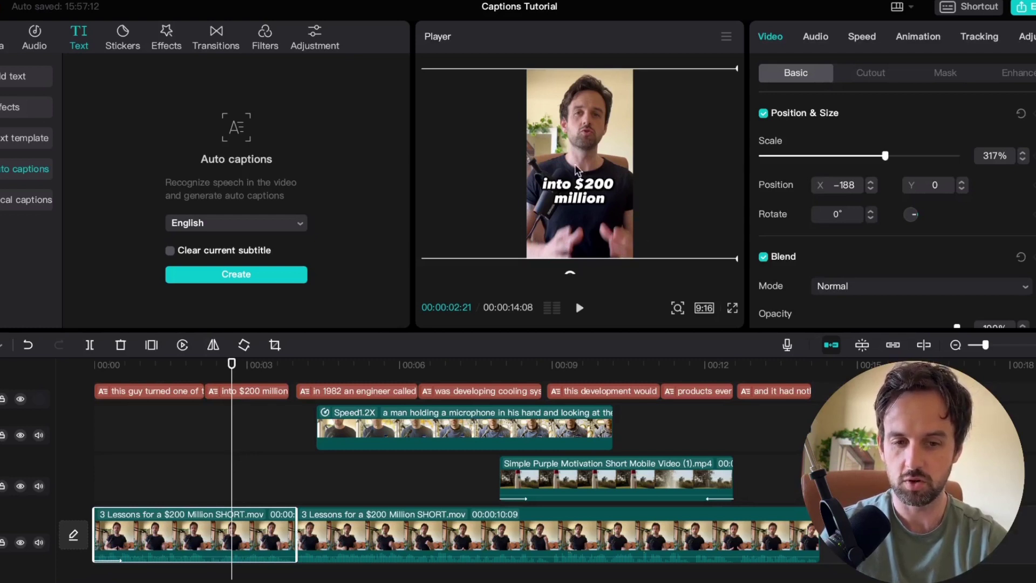
{"action": "left_click", "coordinate": [592, 190]}
Capitalise the first caption and split it so 'This' stands alone.
{"action": "left_click", "coordinate": [116, 435]}
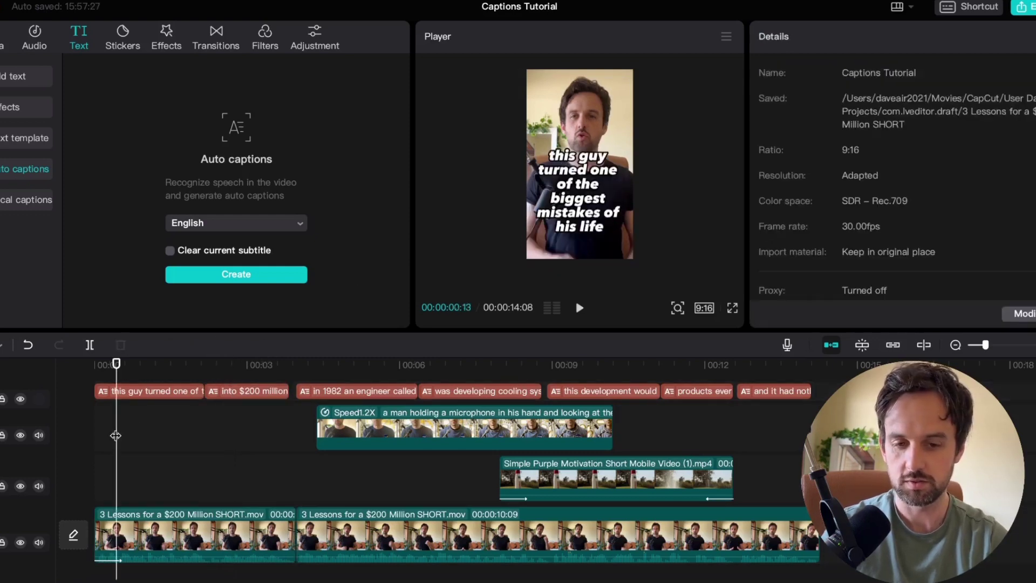
{"action": "key", "text": "space"}
{"action": "key", "text": "space"}
{"action": "left_click", "coordinate": [585, 197]}
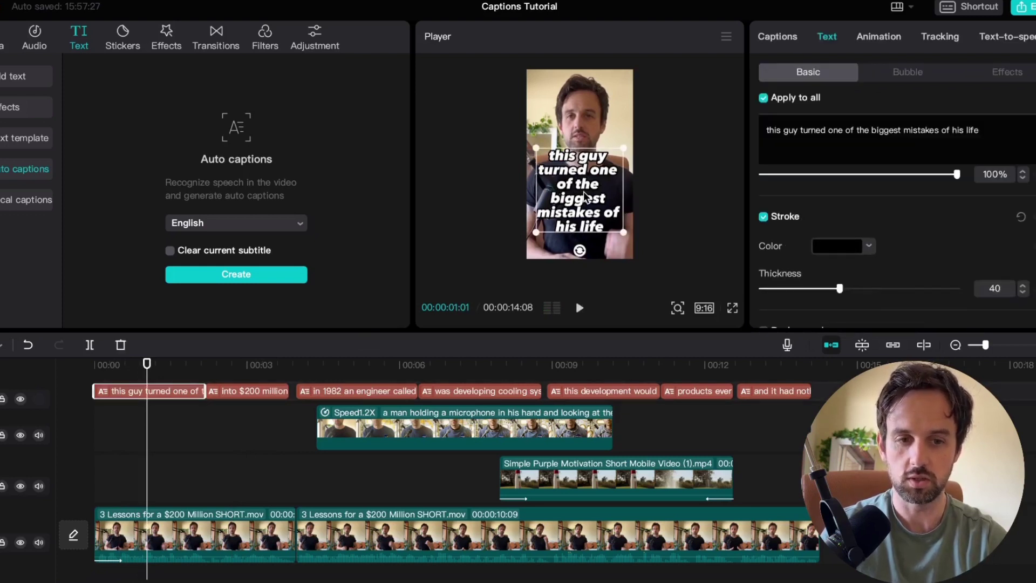
{"action": "left_click", "coordinate": [779, 39]}
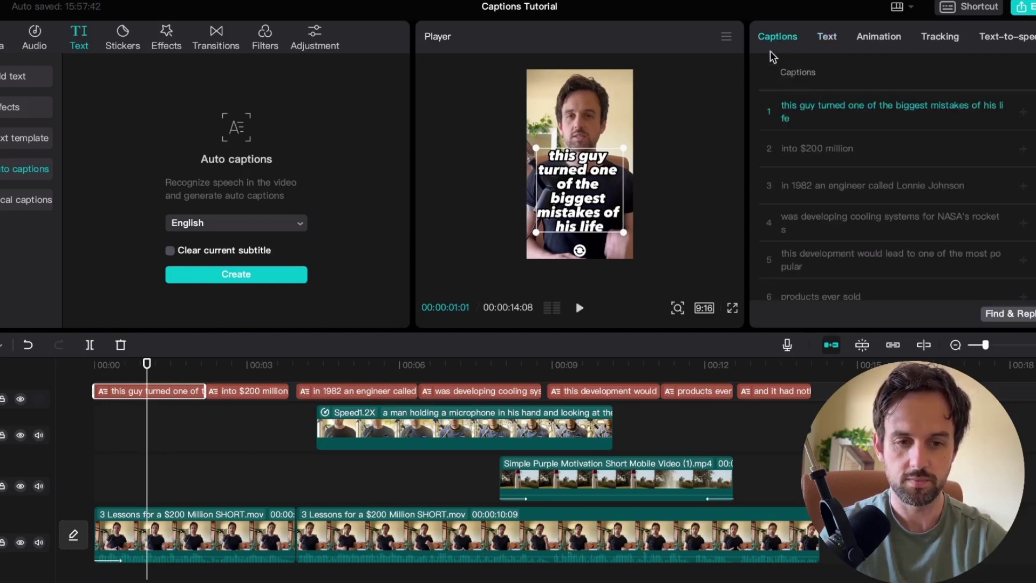
{"action": "left_click", "coordinate": [791, 109]}
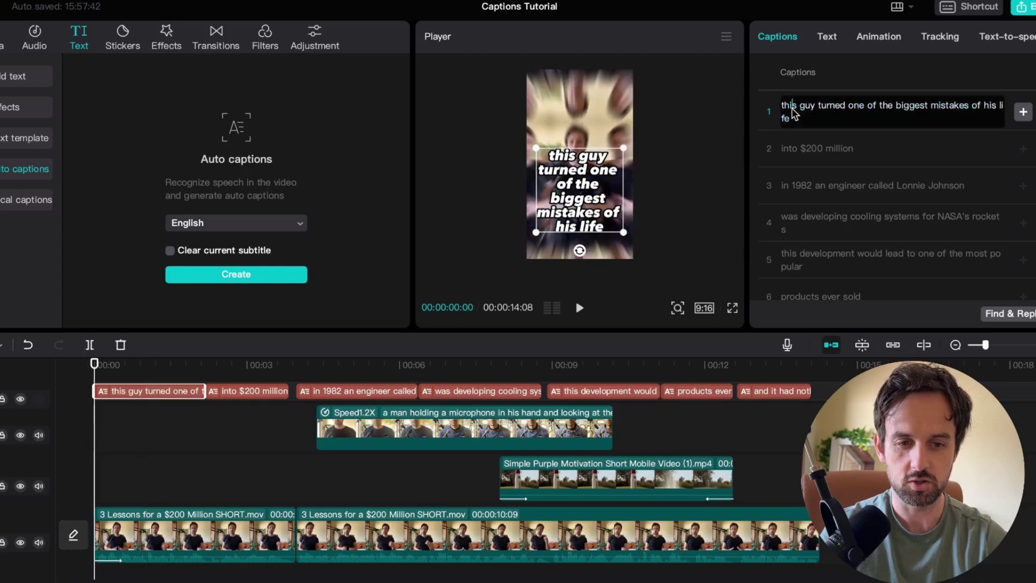
{"action": "left_click", "coordinate": [785, 107]}
{"action": "key", "text": "BackSpace"}
{"action": "type", "text": "T"}
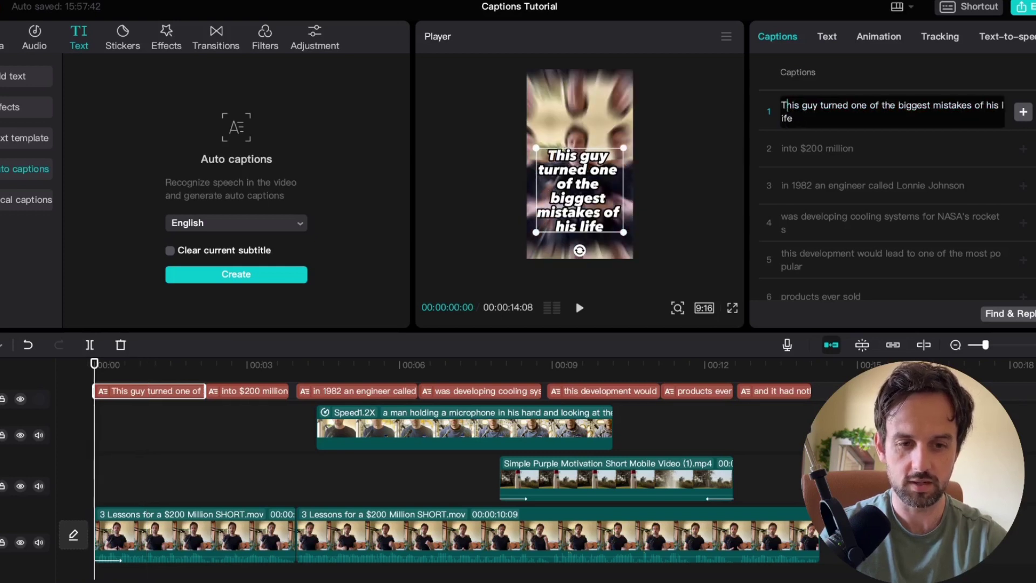
{"action": "key", "text": "Return"}
{"action": "left_click", "coordinate": [814, 109]}
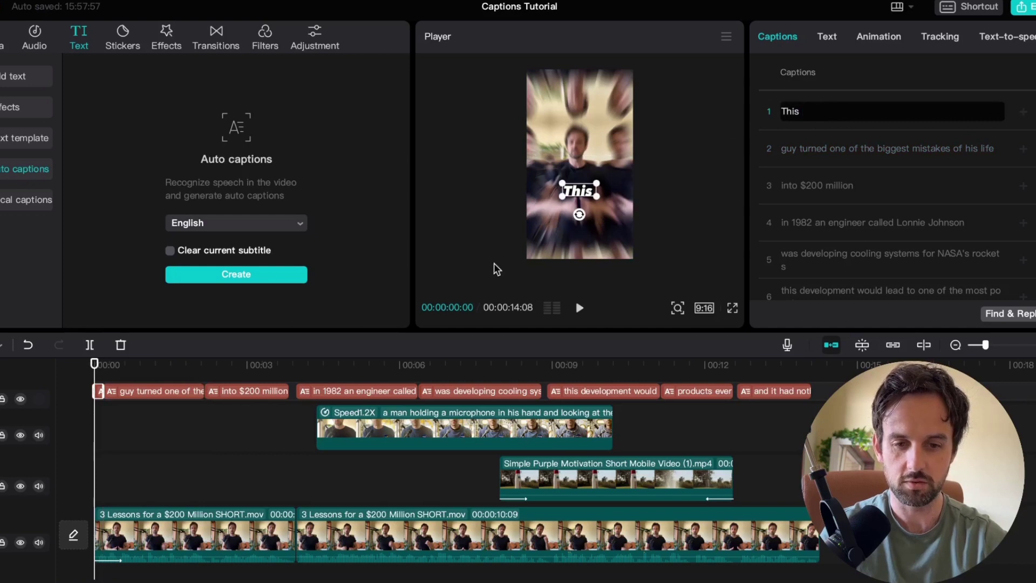
Split 'guy' and 'turned' into their own single-word captions.
{"action": "left_click", "coordinate": [130, 381]}
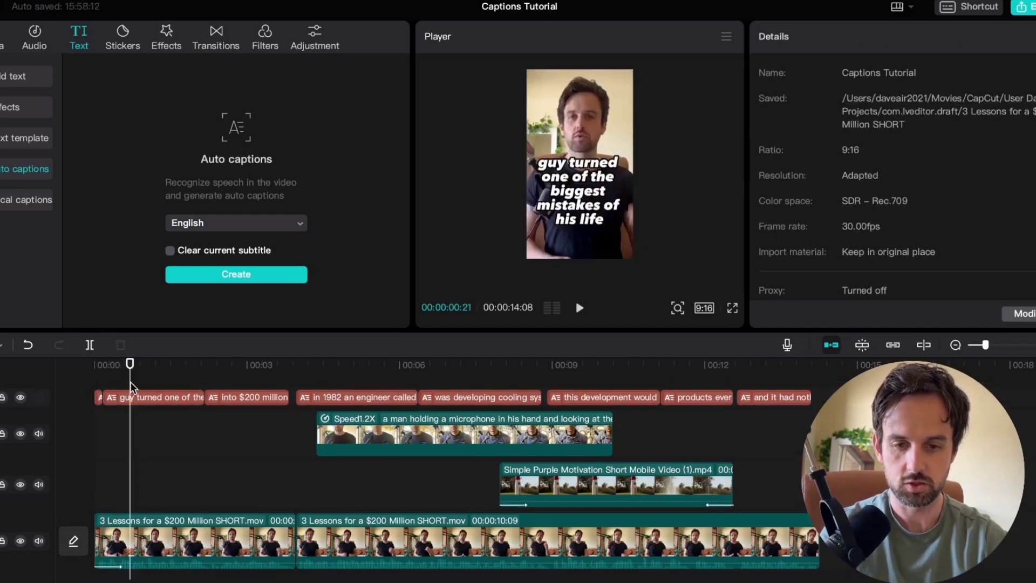
{"action": "left_click", "coordinate": [614, 188]}
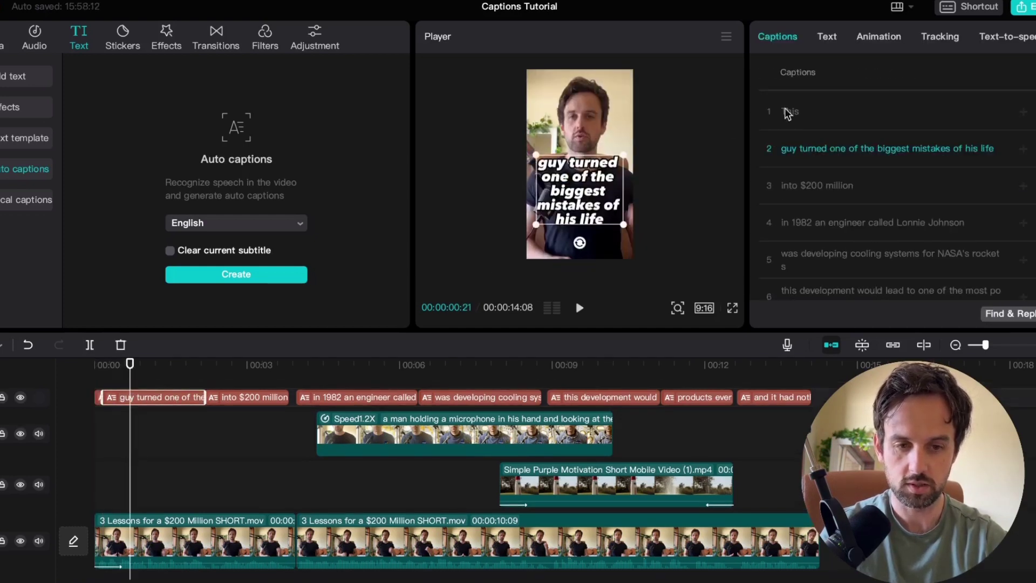
{"action": "left_click", "coordinate": [798, 150]}
{"action": "key", "text": "Return"}
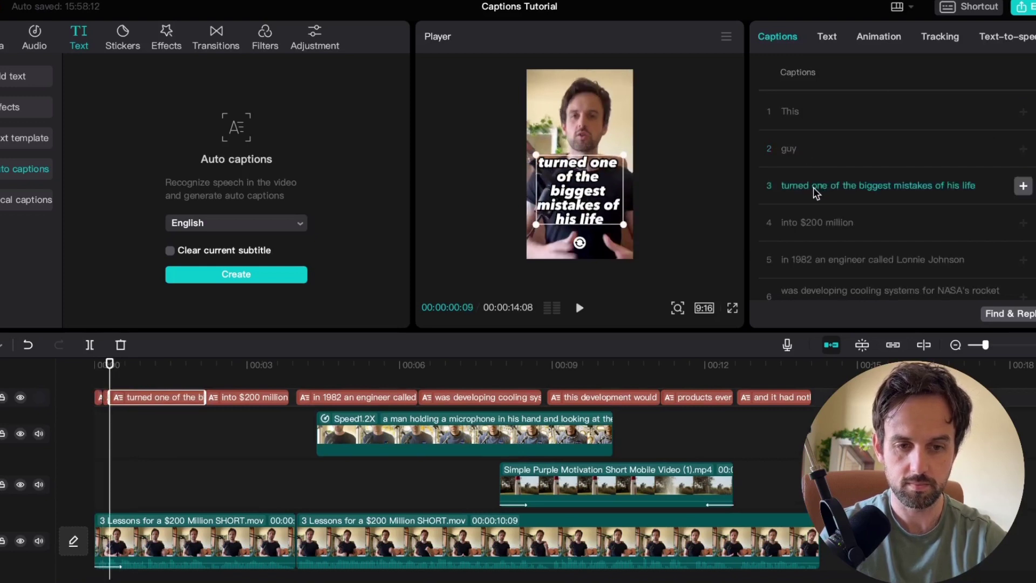
{"action": "left_click", "coordinate": [812, 188]}
{"action": "key", "text": "Return"}
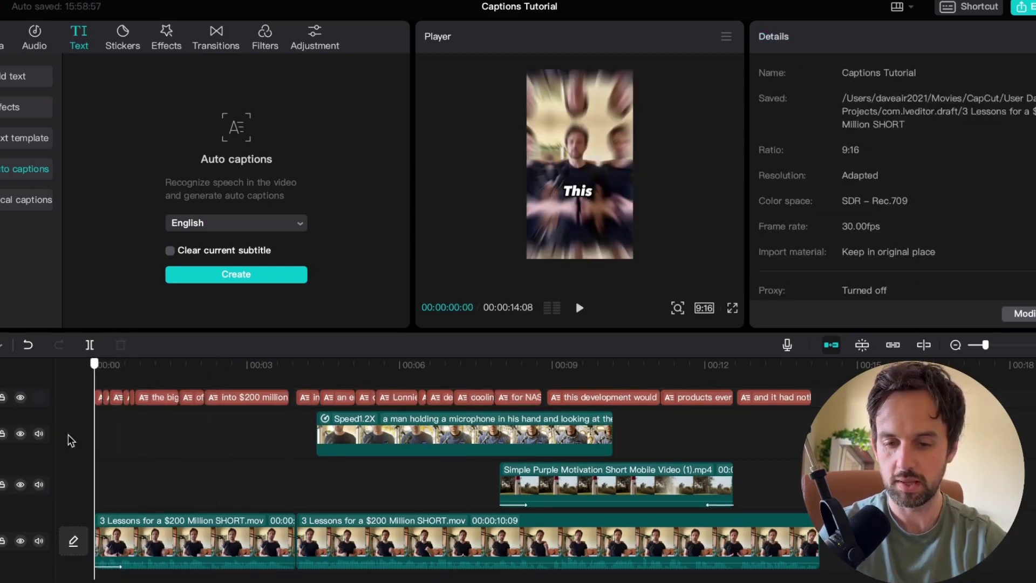
{"action": "key", "text": "XF86AudioRaiseVolume"}
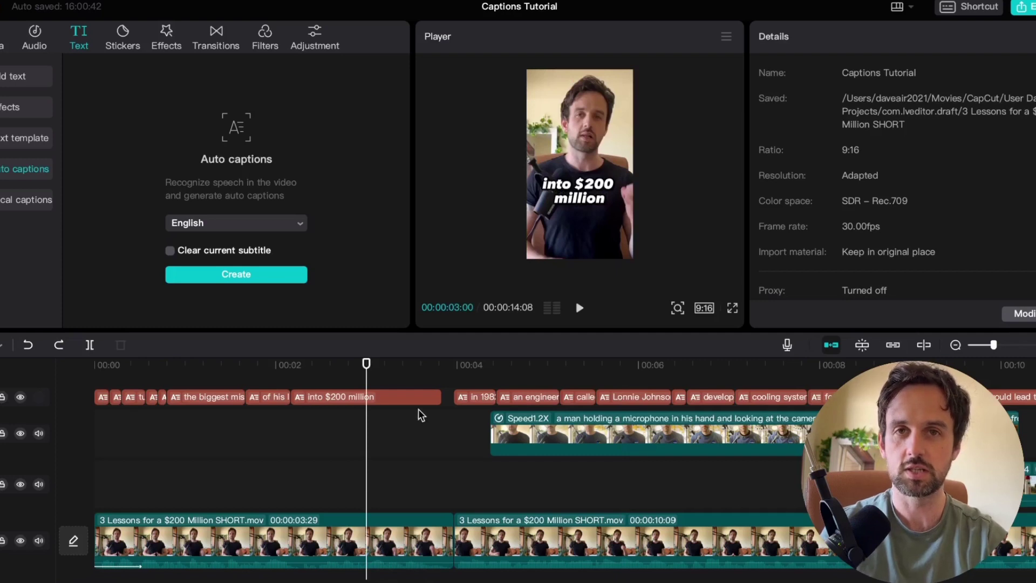
{"action": "scroll", "coordinate": [117, 461], "scroll_direction": "up", "scroll_amount": 3}
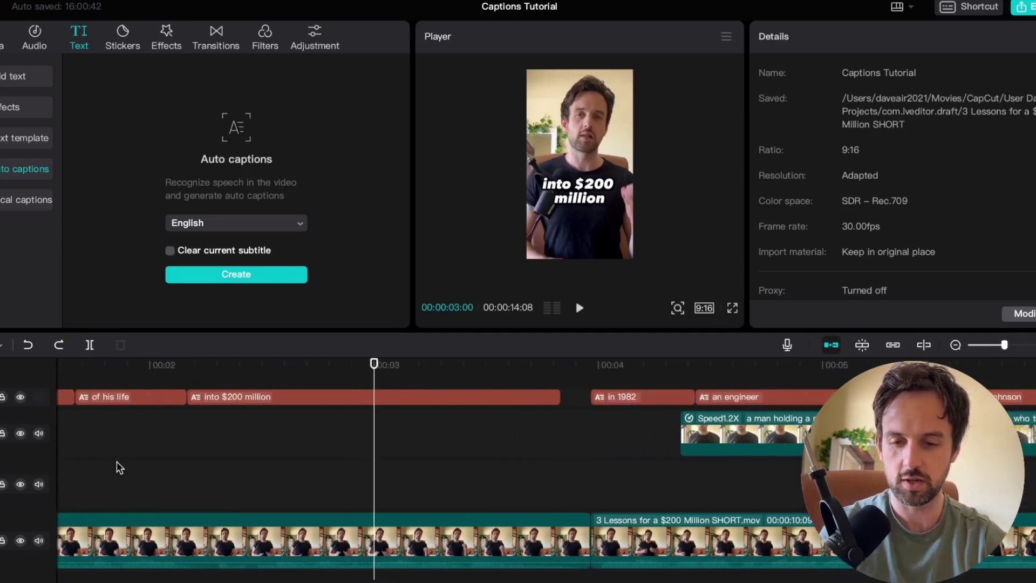
{"action": "left_click", "coordinate": [148, 433]}
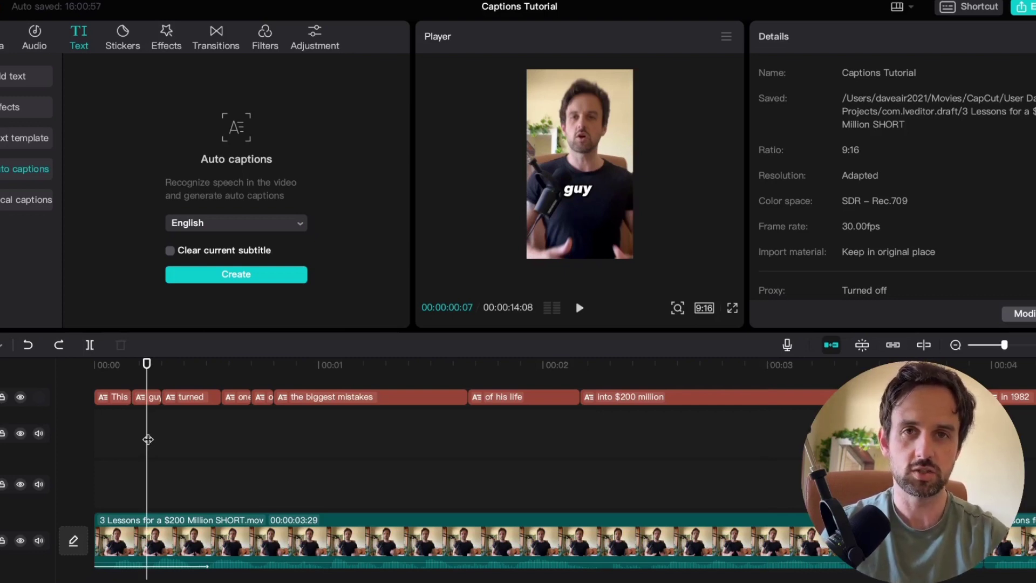
Tilt 'guy' about 15 degrees, and enlarge 'one' with a yellow outline.
{"action": "left_click", "coordinate": [147, 398]}
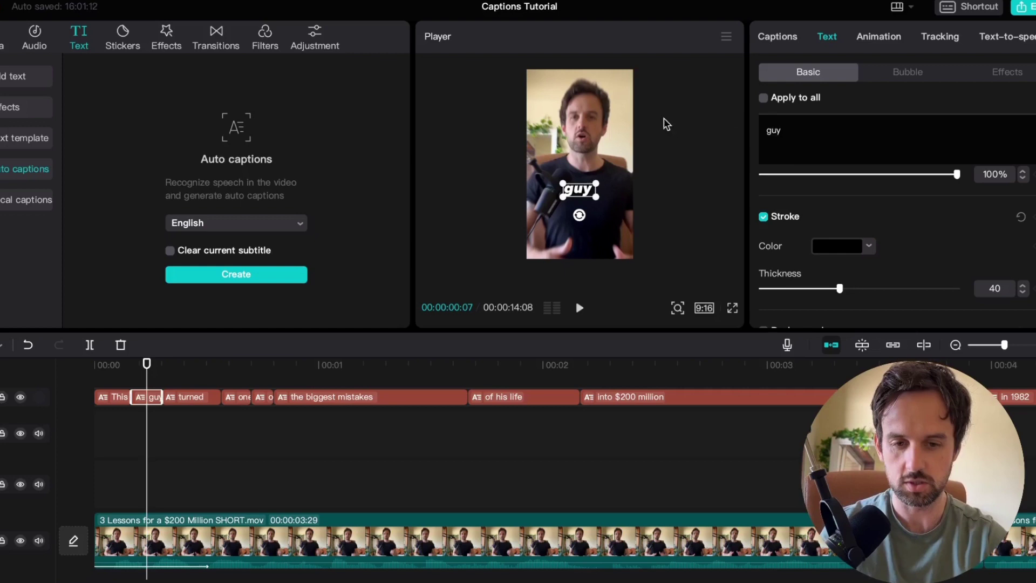
{"action": "left_click_drag", "start_coordinate": [579, 215], "coordinate": [604, 197]}
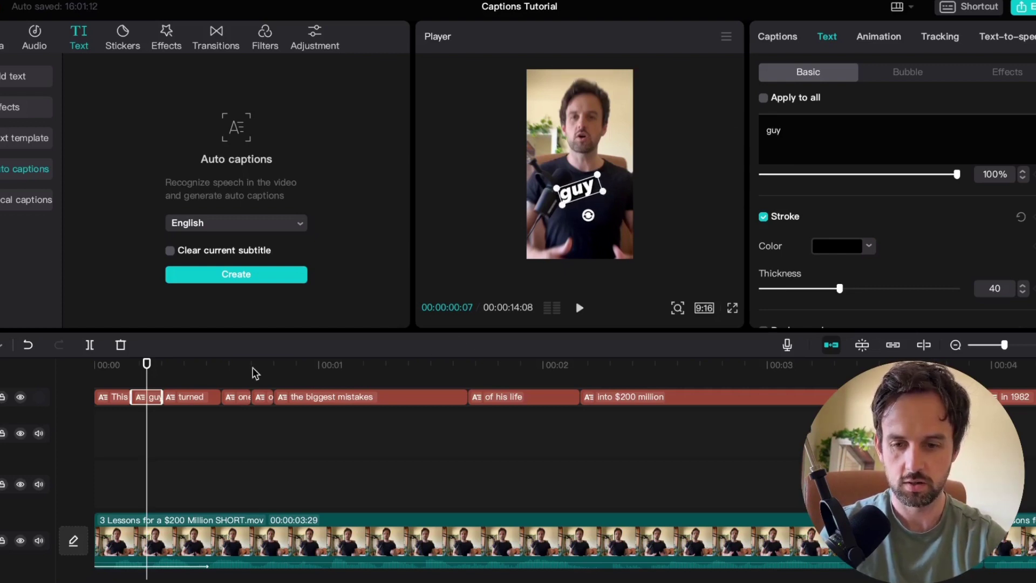
{"action": "left_click", "coordinate": [237, 371]}
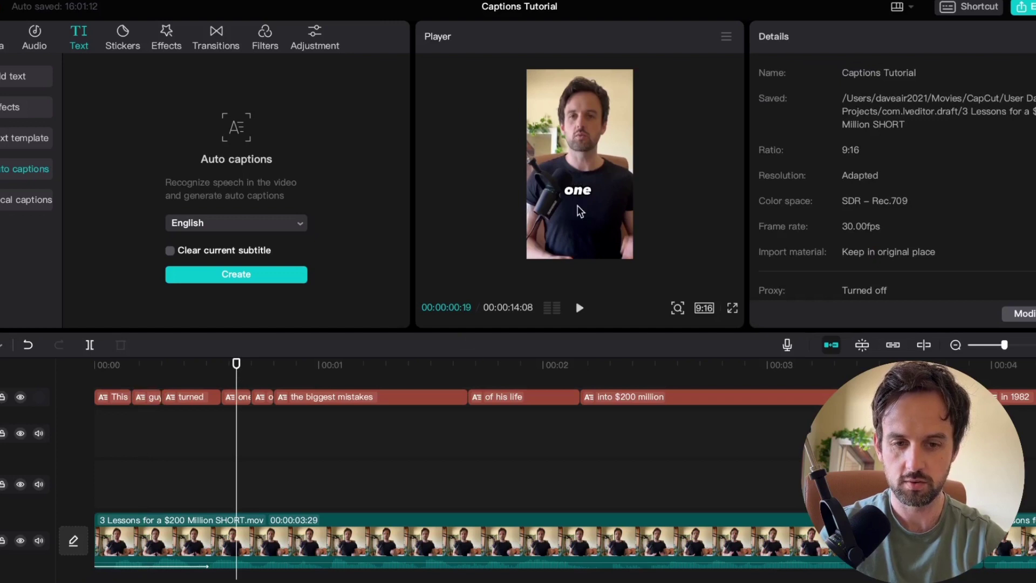
{"action": "left_click", "coordinate": [584, 193]}
{"action": "mouse_move", "coordinate": [570, 186]}
{"action": "left_mouse_down"}
{"action": "mouse_move", "coordinate": [558, 187]}
{"action": "mouse_move", "coordinate": [574, 217]}
{"action": "left_mouse_up"}
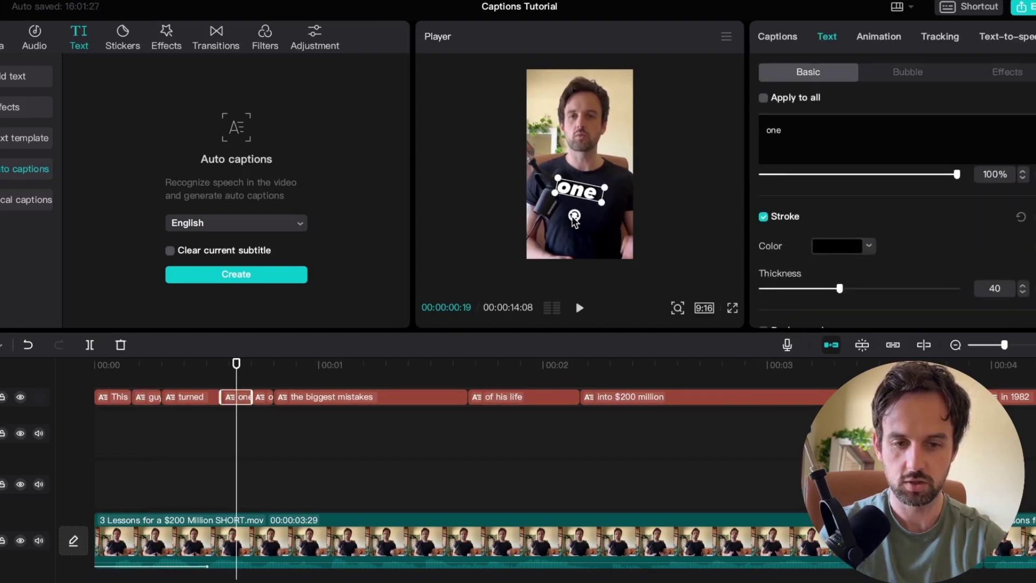
{"action": "left_click", "coordinate": [868, 245]}
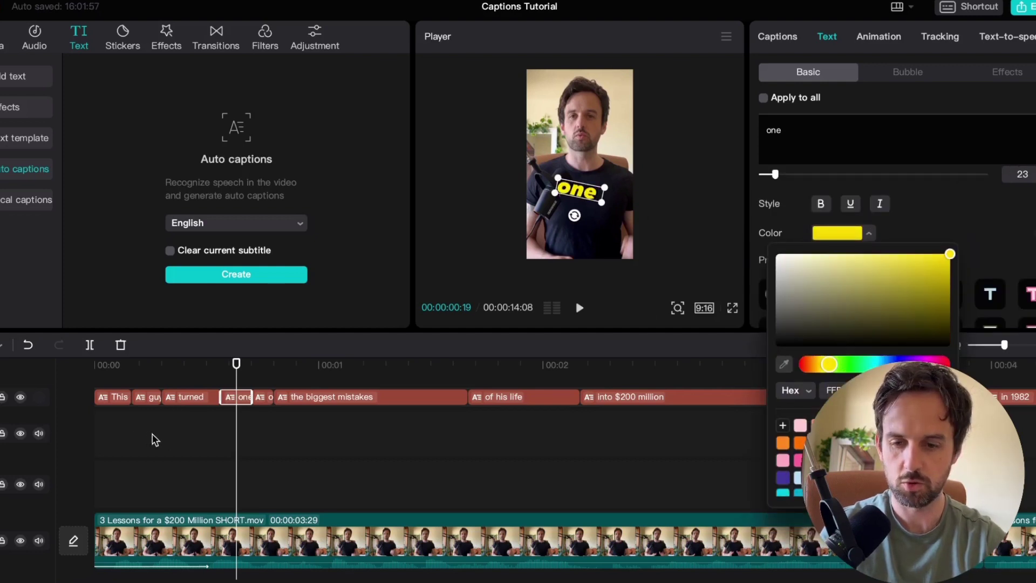
{"action": "left_click", "coordinate": [152, 408]}
Colour the 'guy' caption text cyan.
{"action": "left_click", "coordinate": [152, 402]}
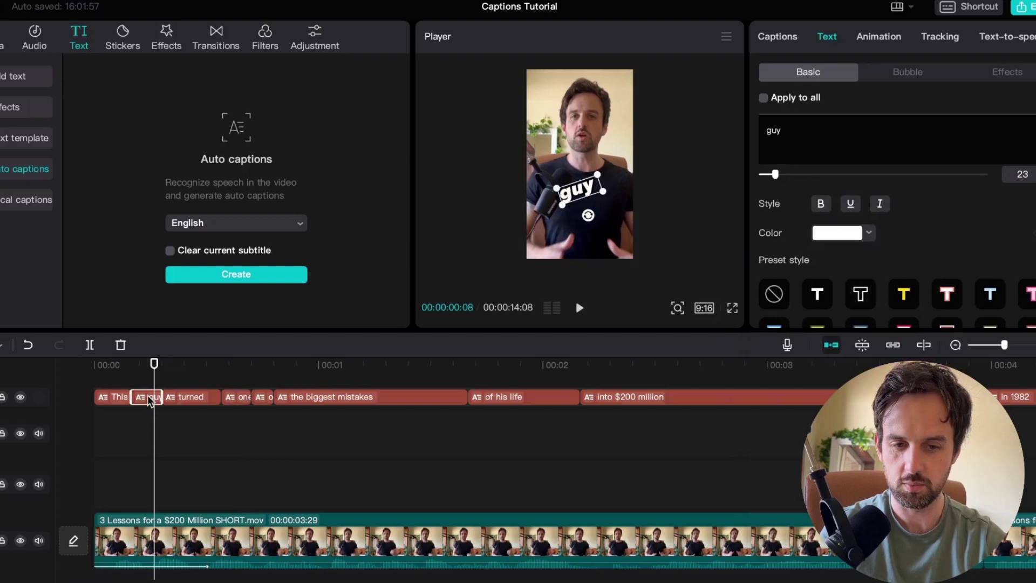
{"action": "left_click", "coordinate": [869, 233]}
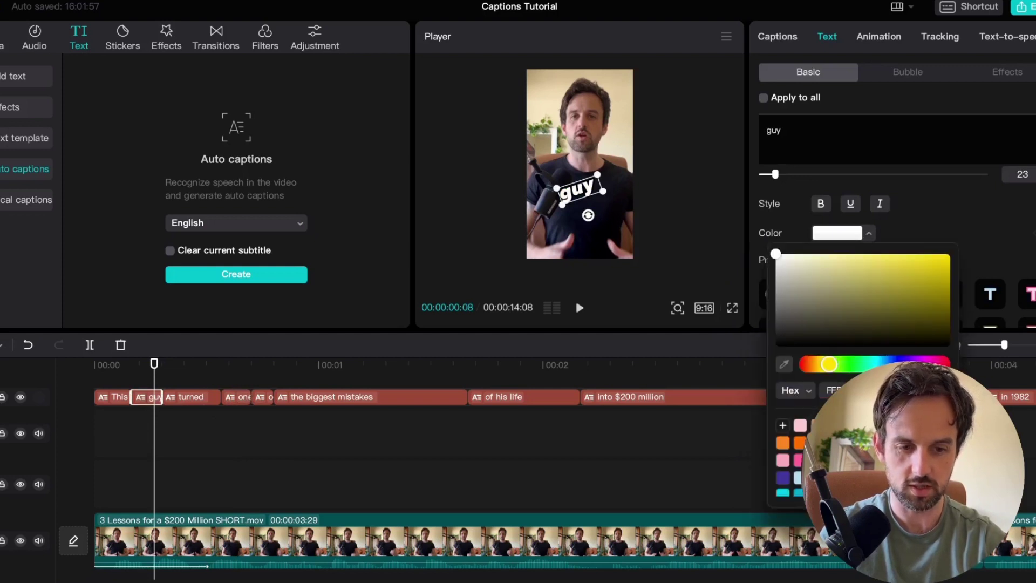
{"action": "scroll", "coordinate": [793, 458], "scroll_direction": "down", "scroll_amount": 3}
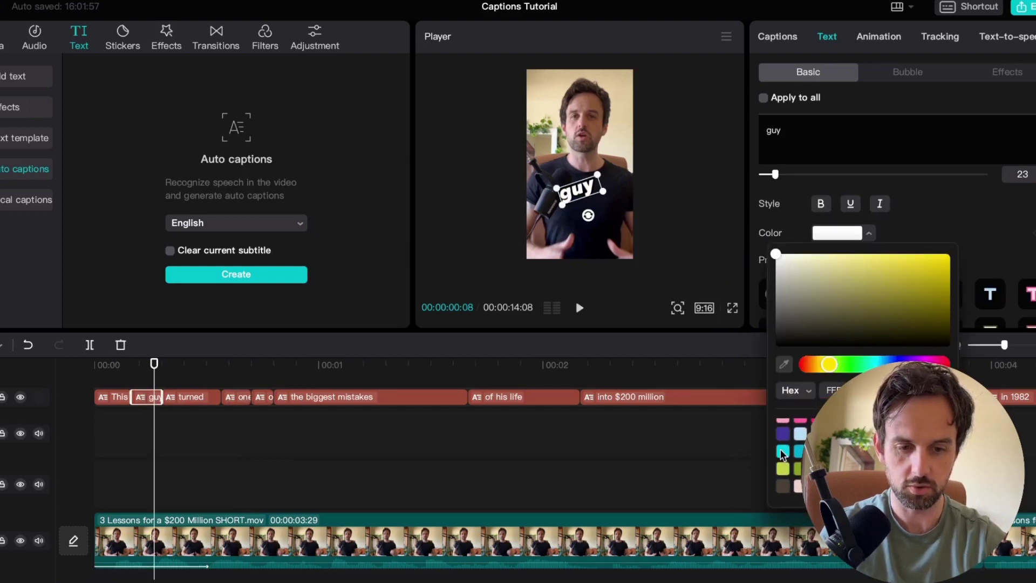
{"action": "left_click", "coordinate": [781, 450]}
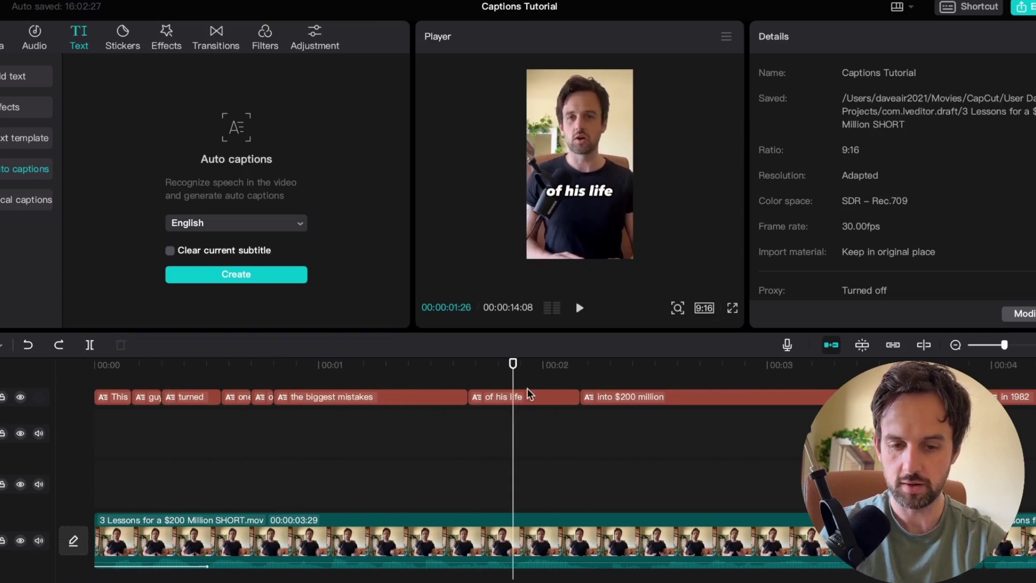
Tilt the 'of his life' caption about 20 degrees and colour it orange.
{"action": "left_click", "coordinate": [526, 393]}
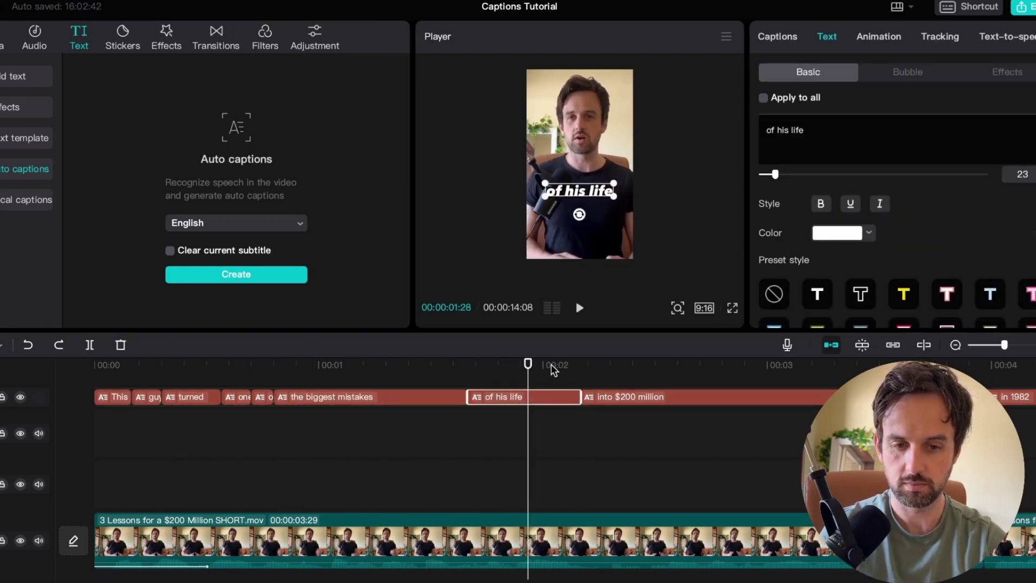
{"action": "left_click_drag", "start_coordinate": [584, 214], "coordinate": [626, 185]}
{"action": "left_click", "coordinate": [622, 206]}
{"action": "left_click", "coordinate": [614, 190]}
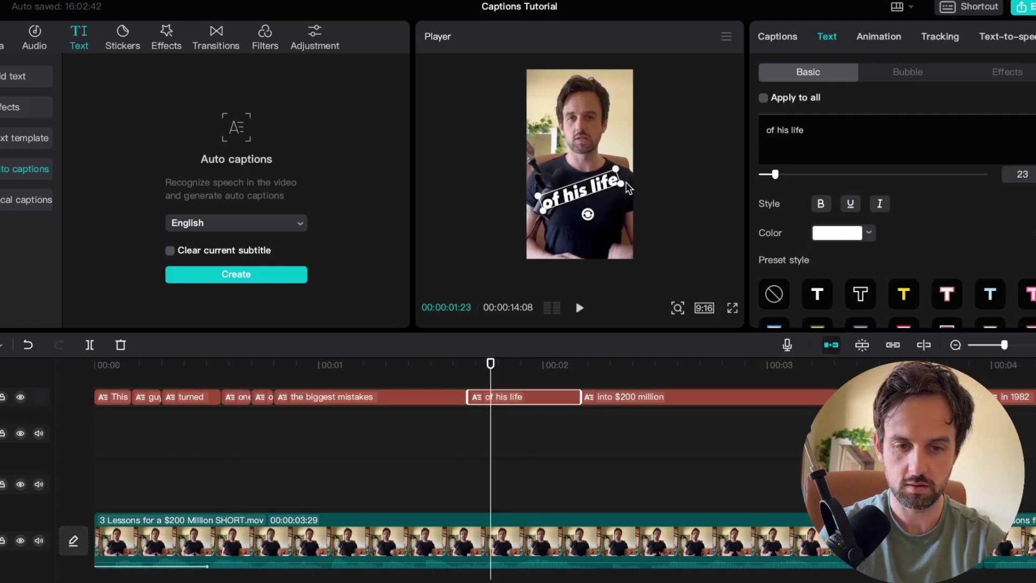
{"action": "left_click", "coordinate": [867, 234]}
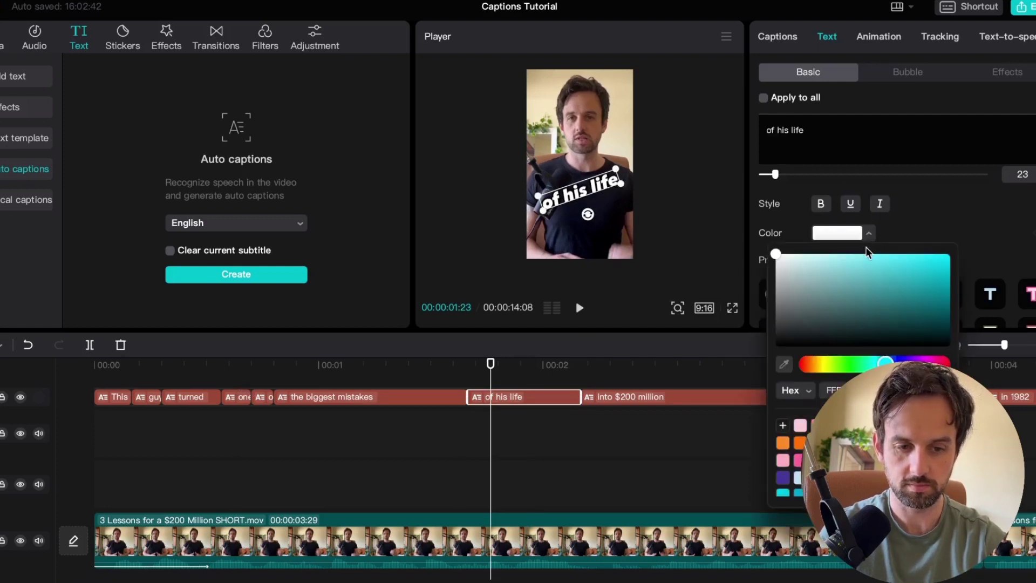
{"action": "left_click", "coordinate": [797, 447]}
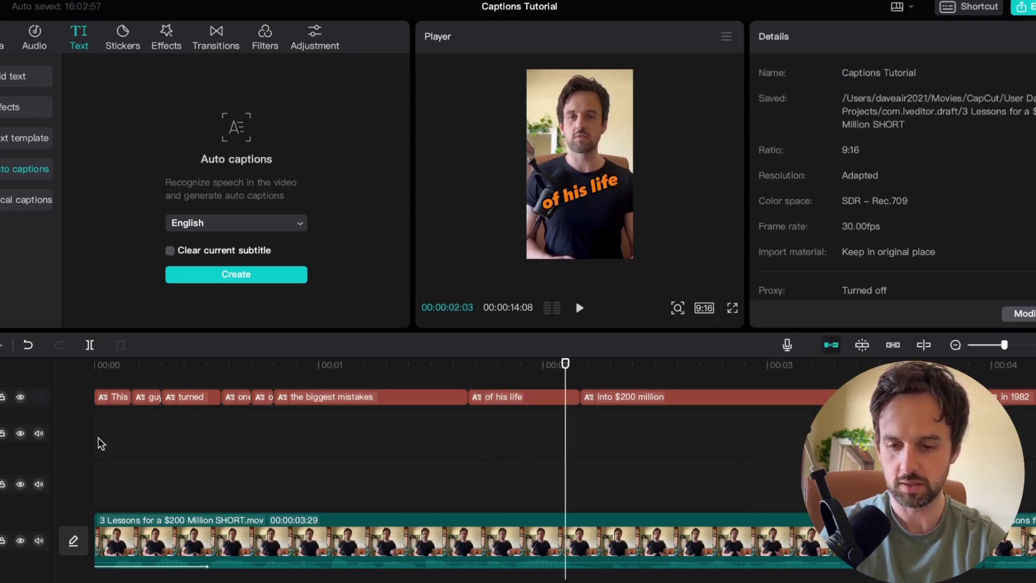
{"action": "left_click_drag", "start_coordinate": [101, 444], "coordinate": [89, 443]}
{"action": "key", "text": "space"}
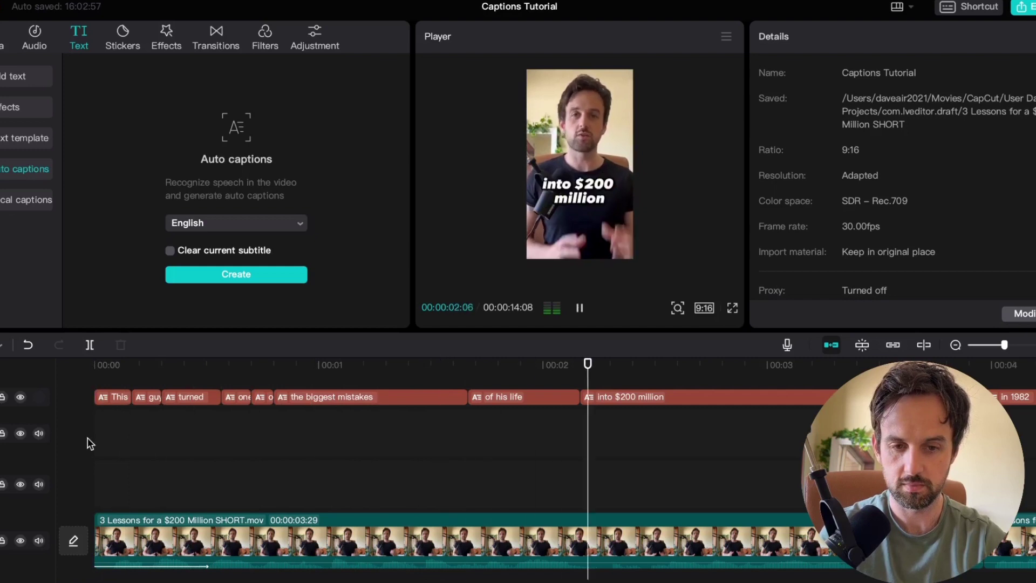
{"action": "key", "text": "space"}
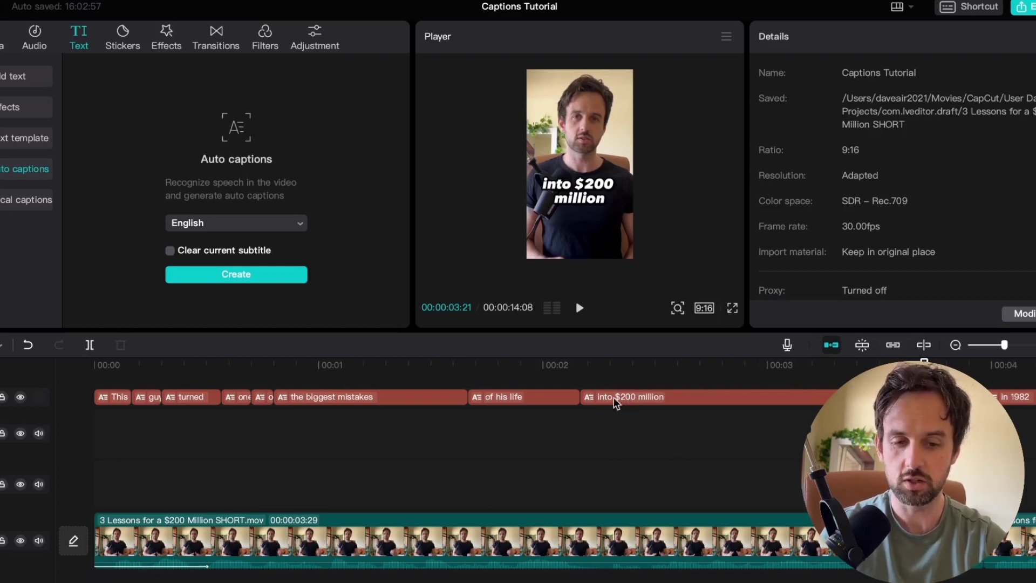
{"action": "left_click", "coordinate": [571, 425]}
{"action": "key", "text": "space"}
{"action": "key", "text": "space"}
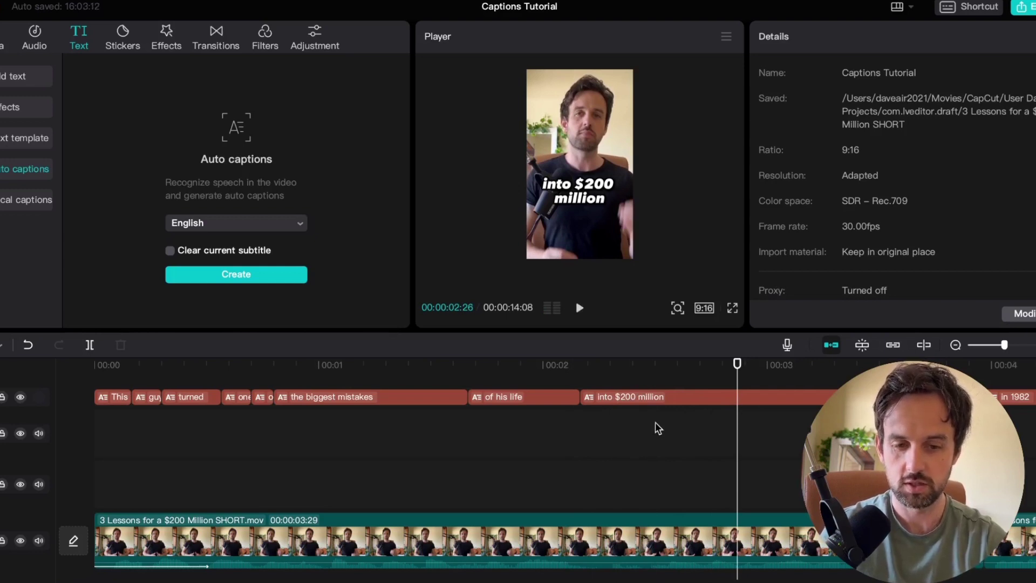
Give the 'into $200 million' caption 0.5s Bounce in and Bounce out animations.
{"action": "left_click", "coordinate": [642, 395]}
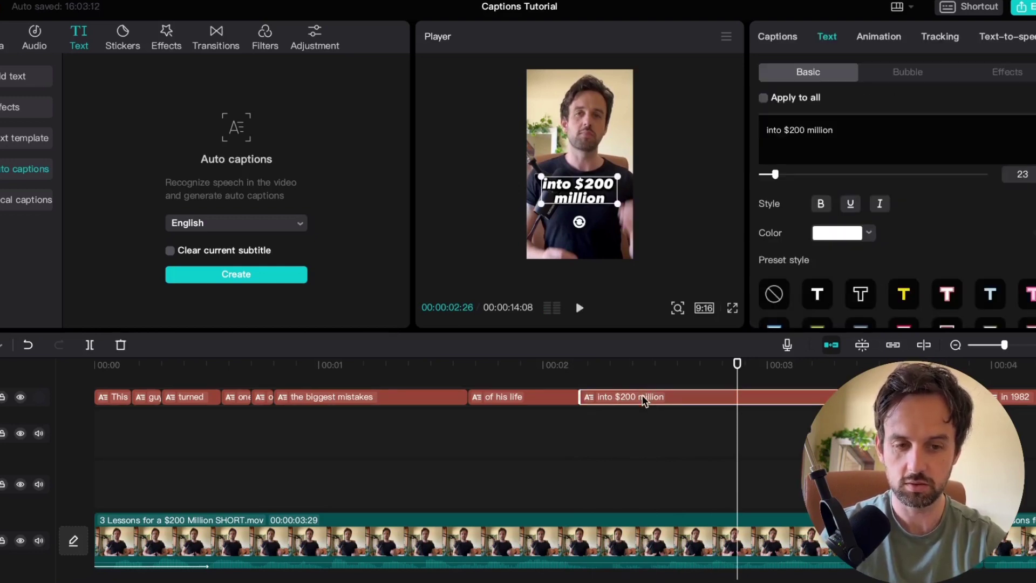
{"action": "left_click", "coordinate": [880, 36]}
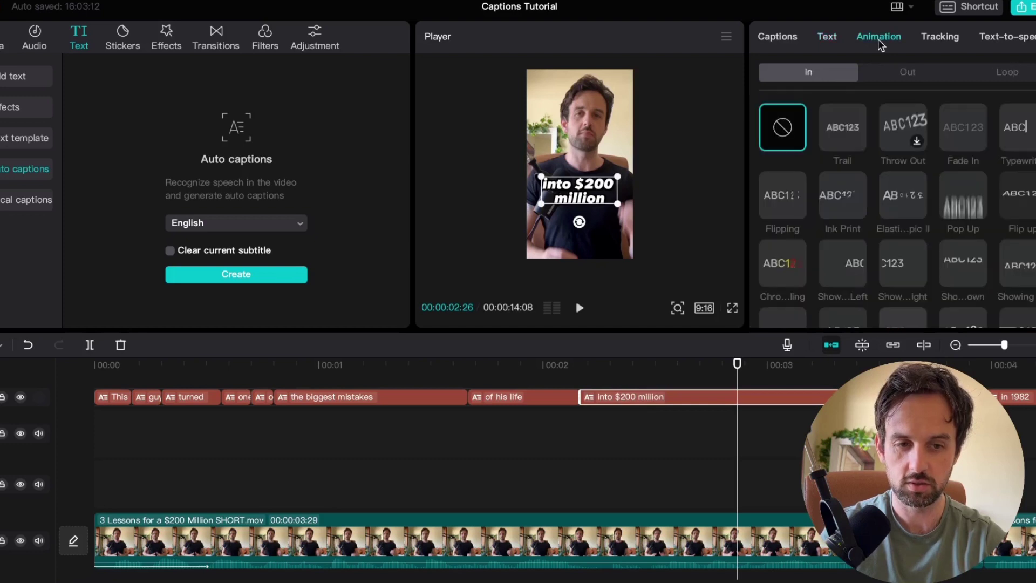
{"action": "scroll", "coordinate": [896, 172], "scroll_direction": "down", "scroll_amount": 2}
{"action": "scroll", "coordinate": [894, 172], "scroll_direction": "down", "scroll_amount": 2}
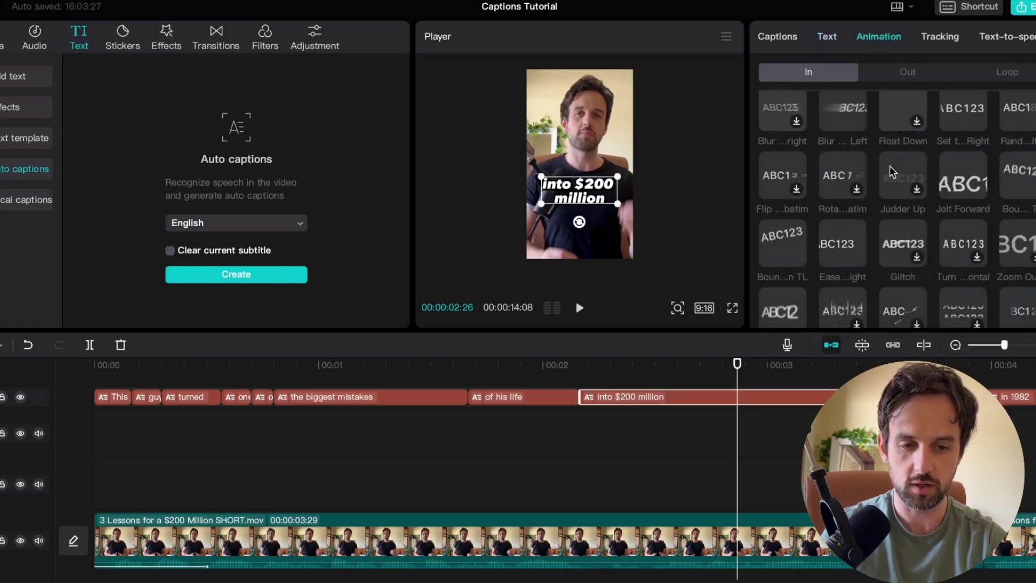
{"action": "left_click", "coordinate": [787, 243]}
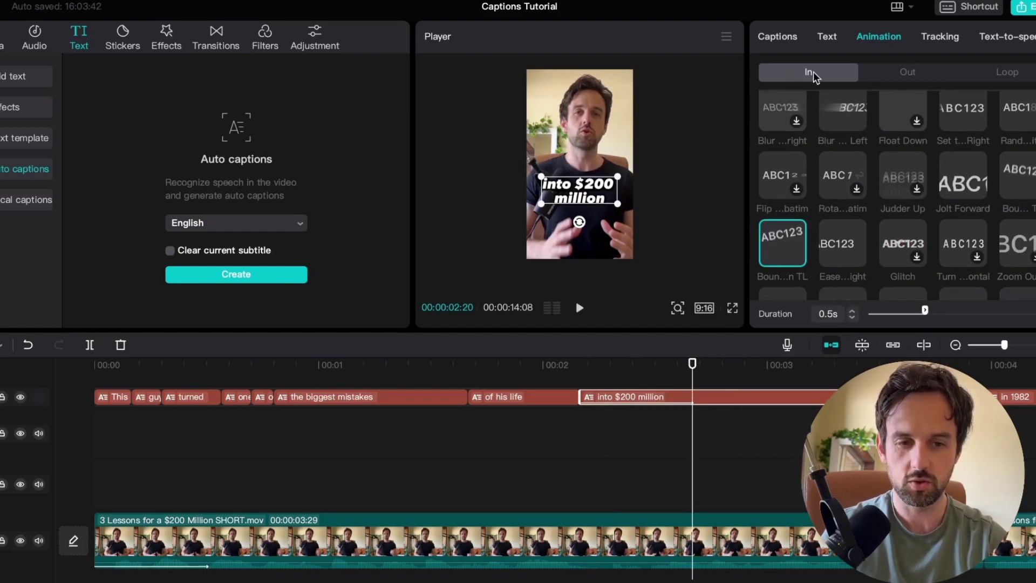
{"action": "left_click", "coordinate": [910, 71]}
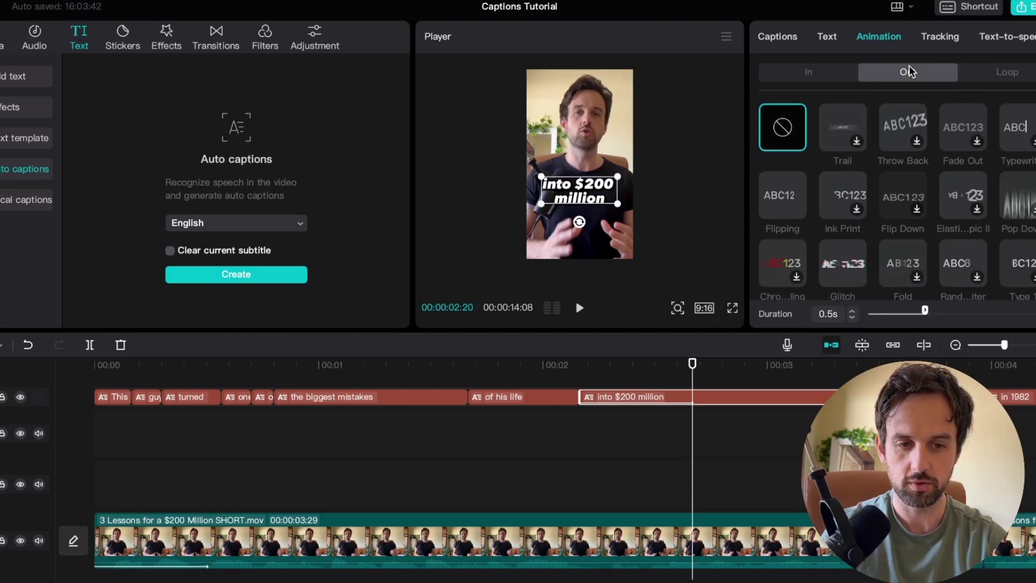
{"action": "scroll", "coordinate": [782, 232], "scroll_direction": "down", "scroll_amount": 4}
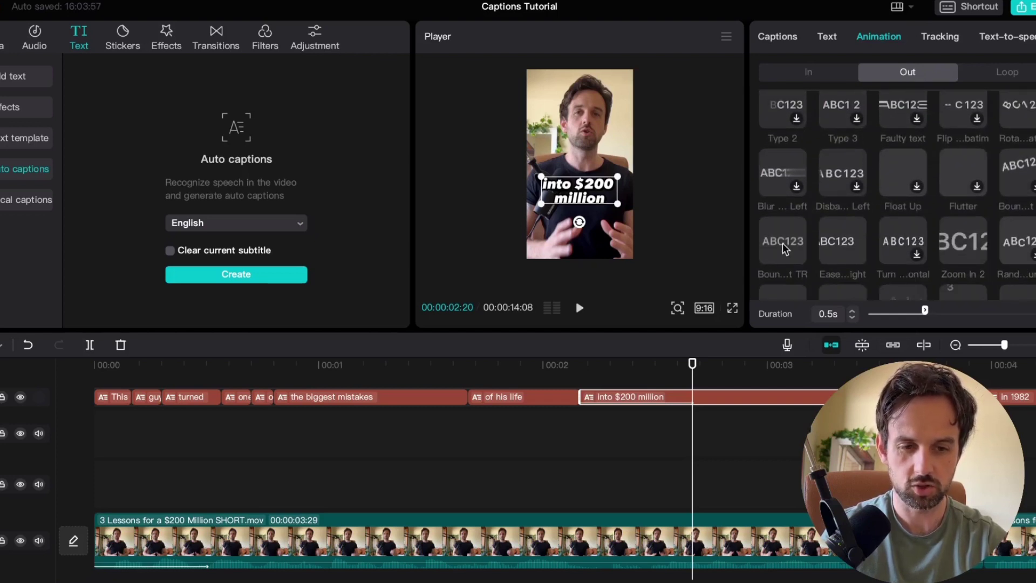
{"action": "left_click", "coordinate": [782, 242]}
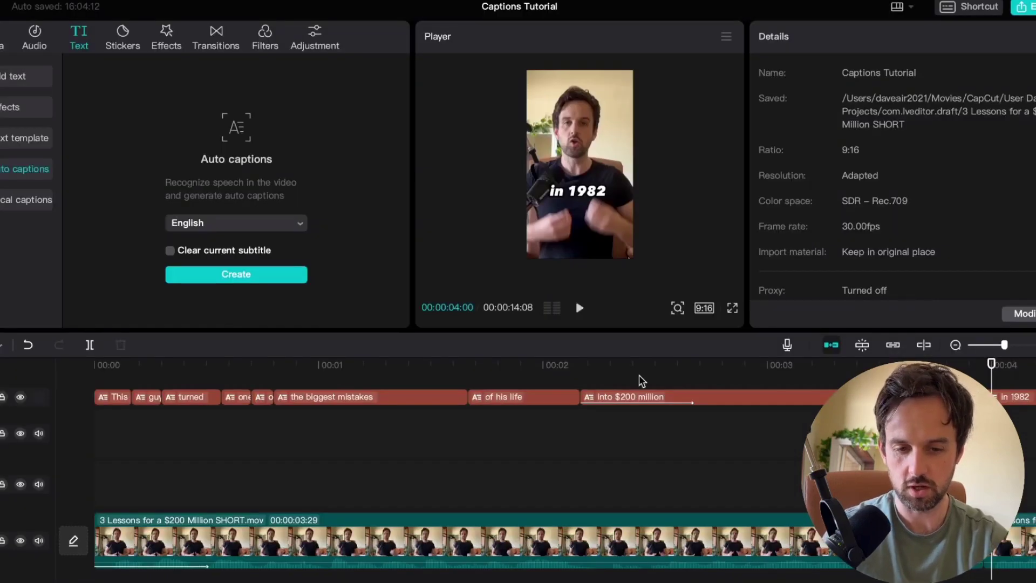
Give 'the biggest mistakes' a 0.5s Typewriter entrance animation with the exit set to None.
{"action": "left_click", "coordinate": [369, 397]}
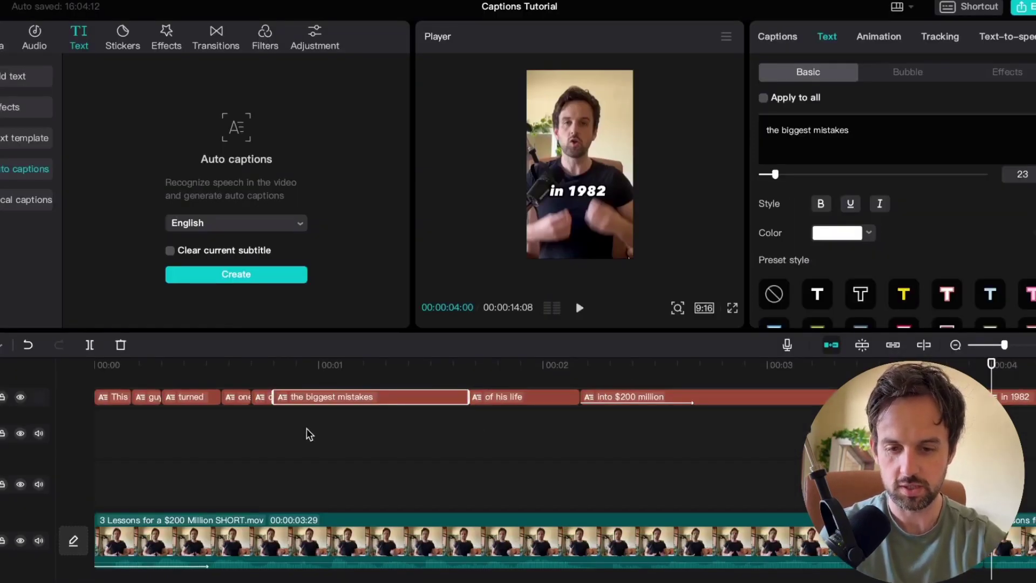
{"action": "left_click", "coordinate": [394, 434]}
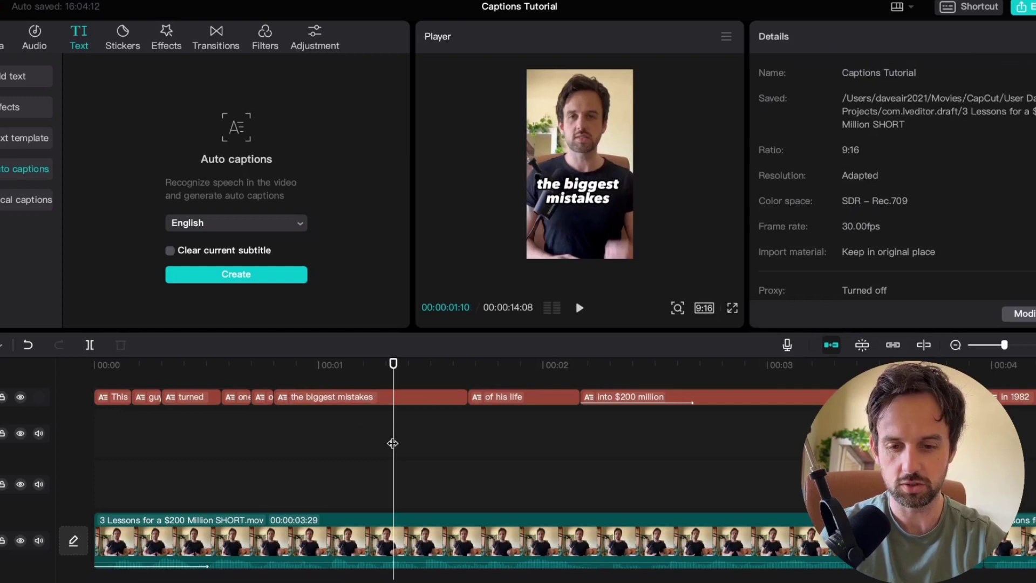
{"action": "left_click", "coordinate": [373, 400]}
{"action": "left_click", "coordinate": [879, 37]}
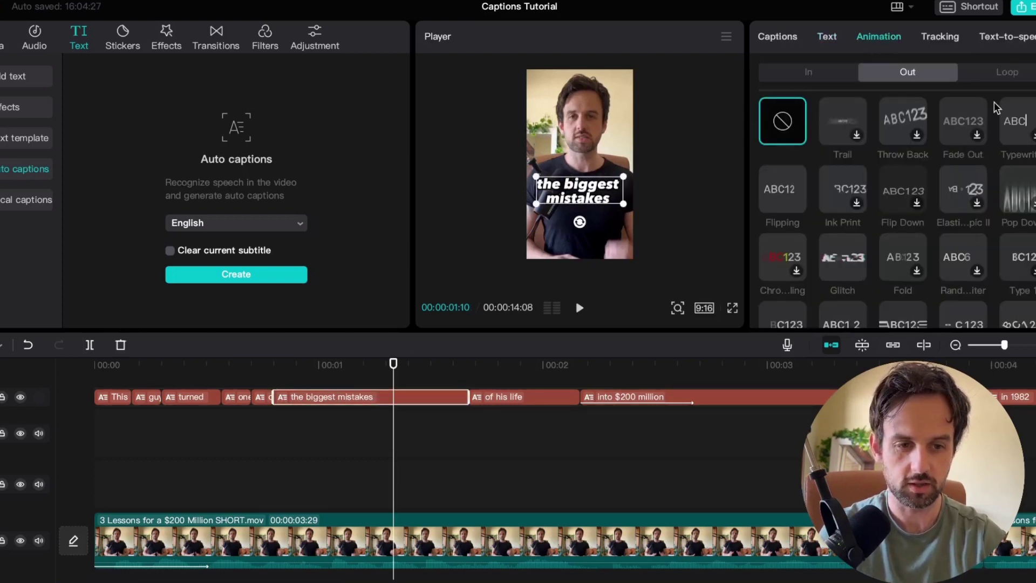
{"action": "left_click", "coordinate": [1015, 125]}
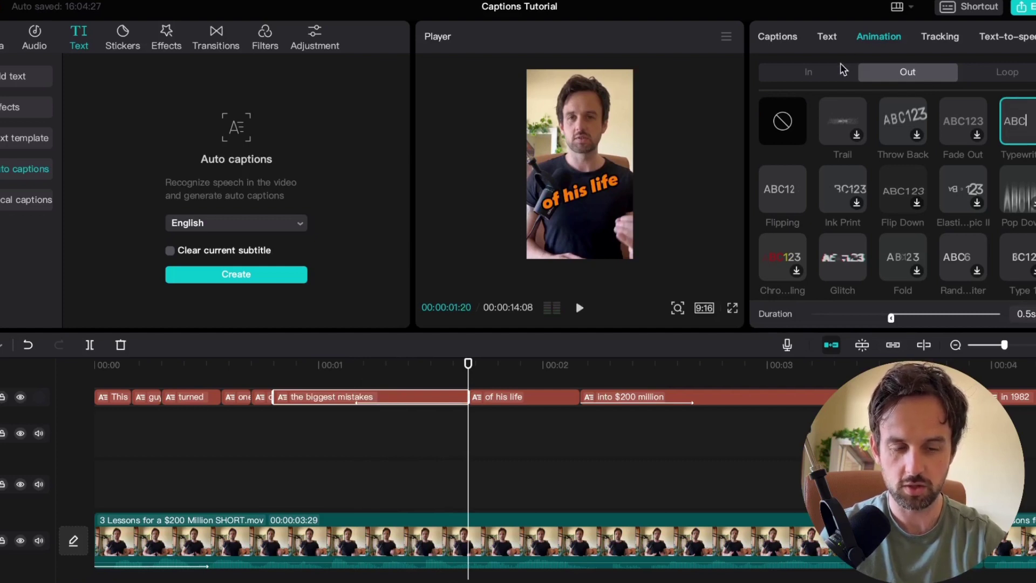
{"action": "left_click", "coordinate": [793, 118]}
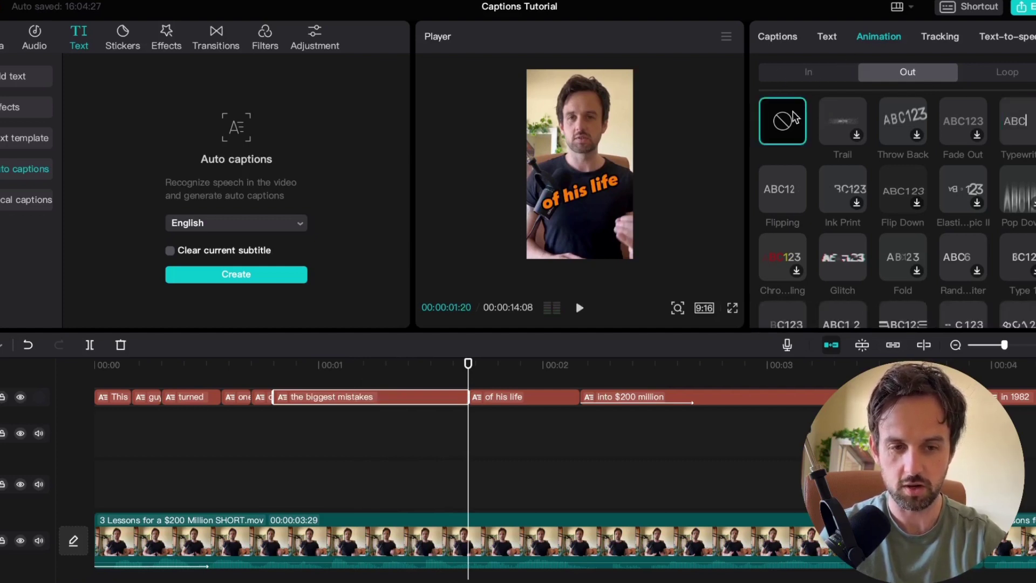
{"action": "left_click", "coordinate": [810, 70]}
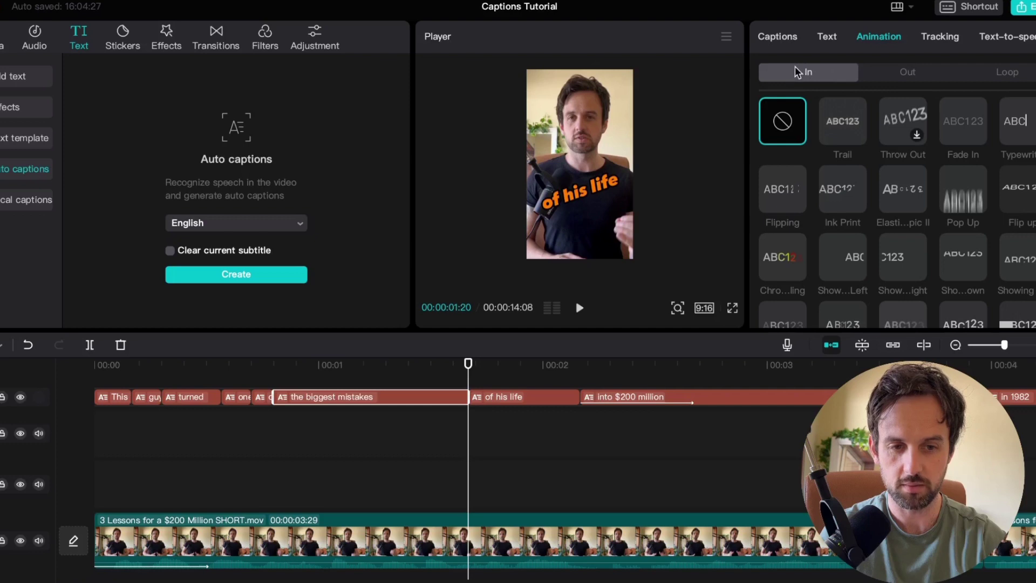
{"action": "left_click", "coordinate": [1029, 131]}
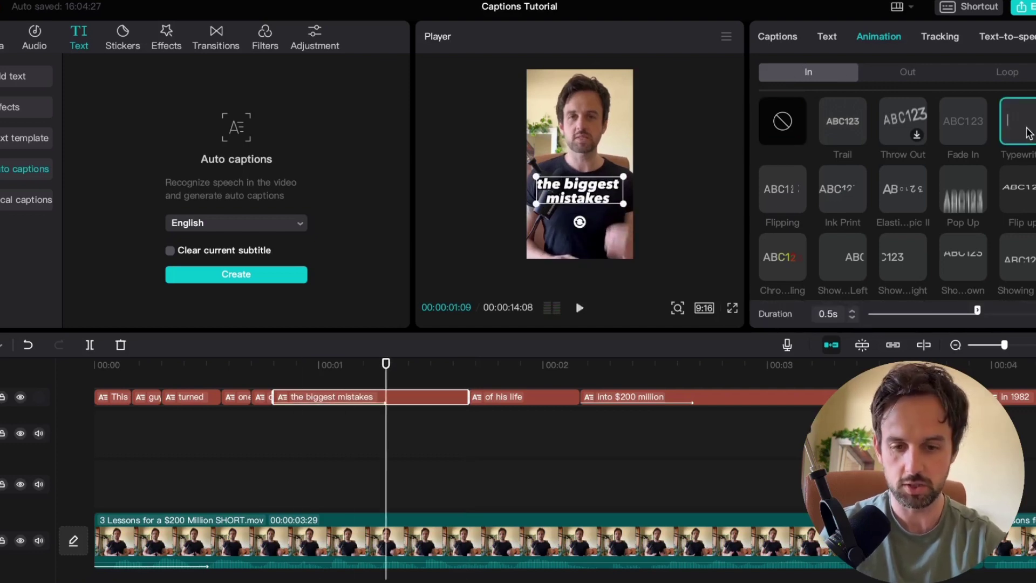
{"action": "left_click", "coordinate": [399, 477]}
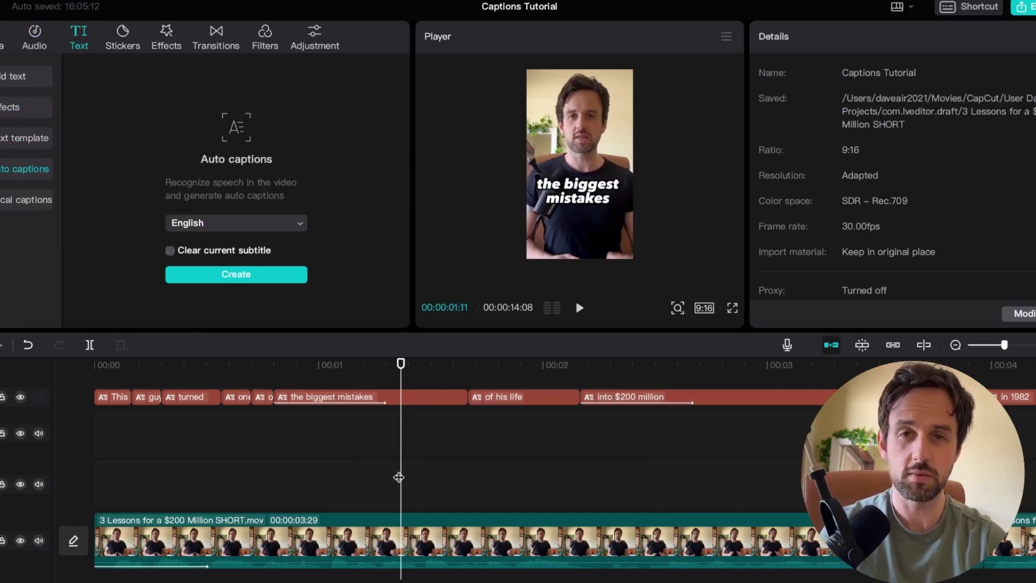
Search the sound effects library for 'woosh'.
{"action": "left_click", "coordinate": [34, 37]}
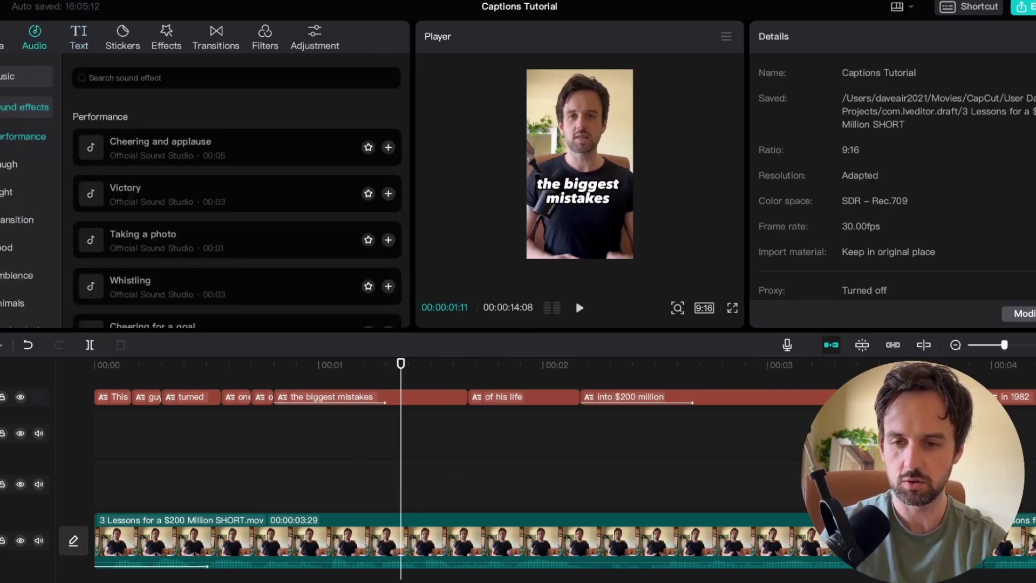
{"action": "left_click", "coordinate": [155, 77]}
{"action": "type", "text": "wo"}
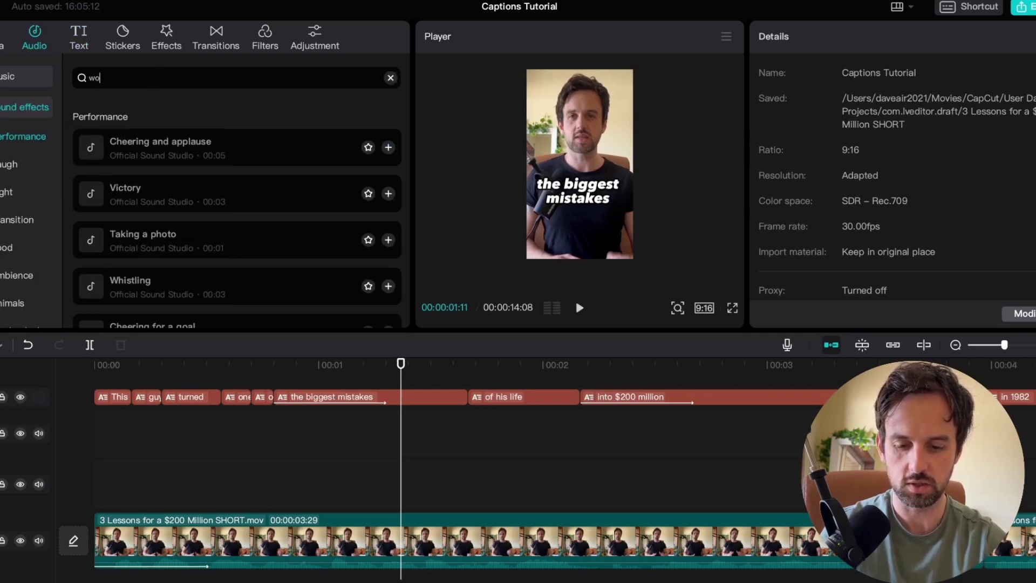
{"action": "type", "text": "osho"}
{"action": "key", "text": "BackSpace"}
{"action": "key", "text": "Return"}
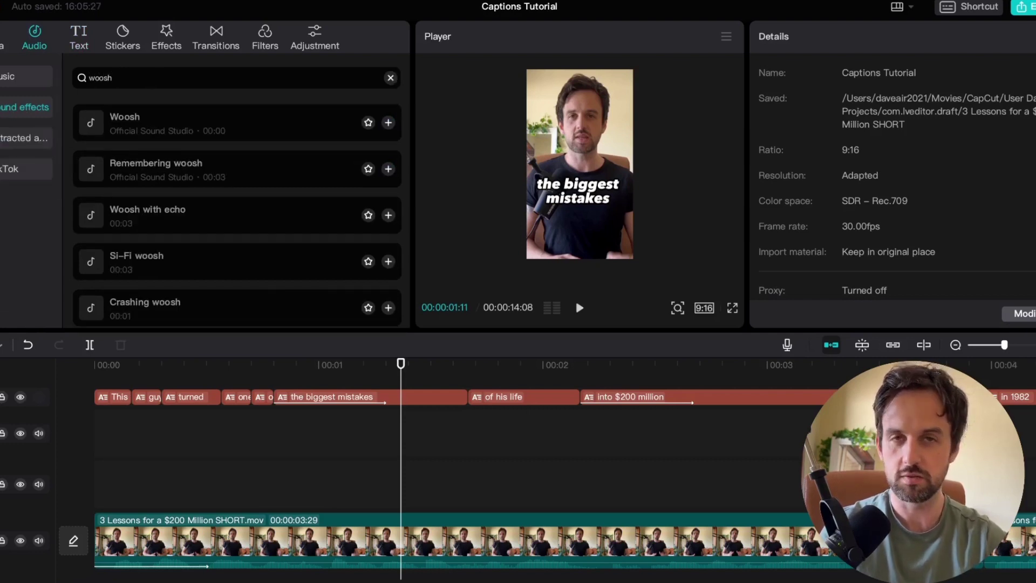
Replay the animated captions, then preview the Woosh sound effect.
{"action": "left_click", "coordinate": [271, 423]}
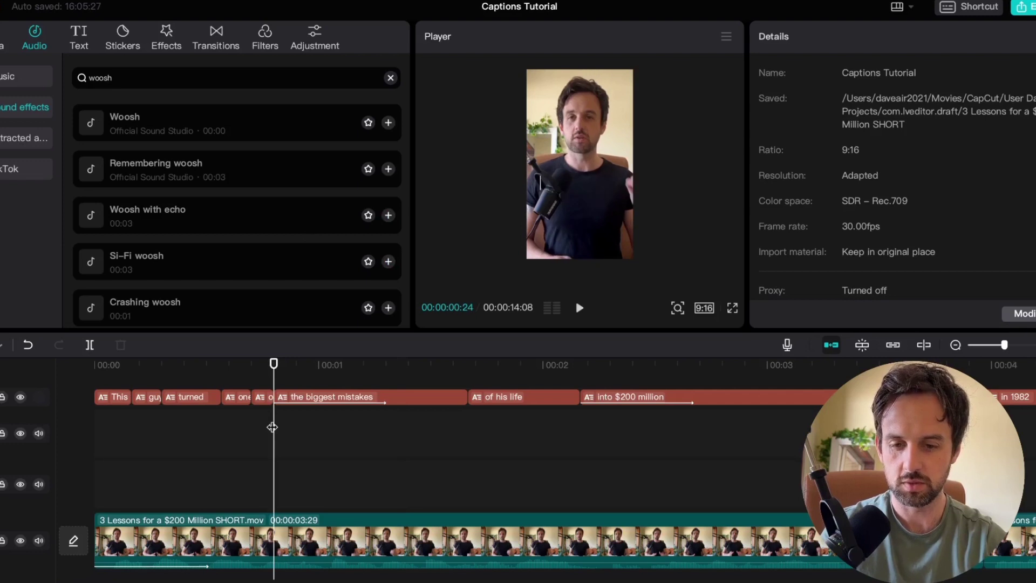
{"action": "key", "text": "space"}
{"action": "key", "text": "space"}
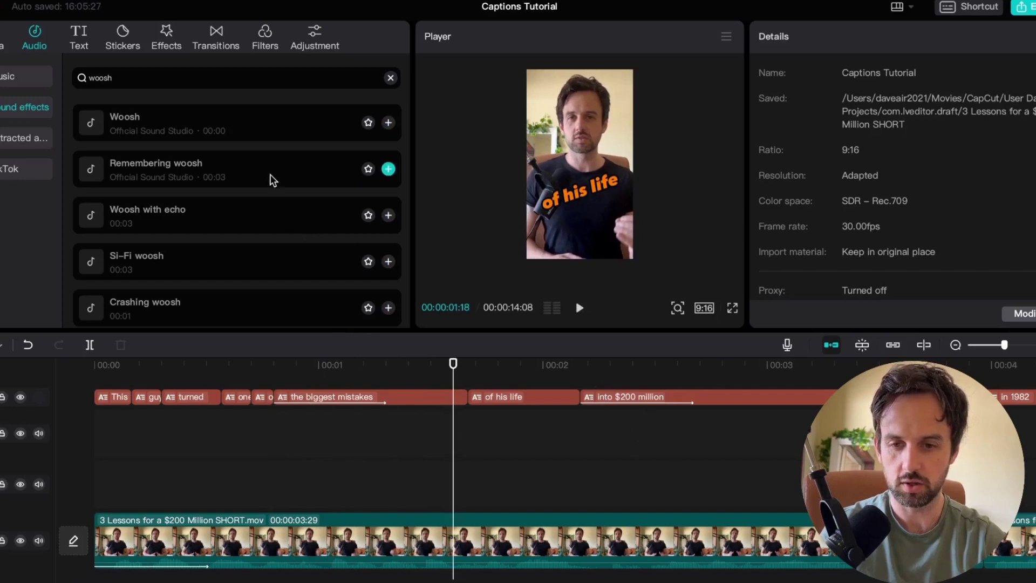
{"action": "left_click_drag", "start_coordinate": [226, 119], "coordinate": [196, 110]}
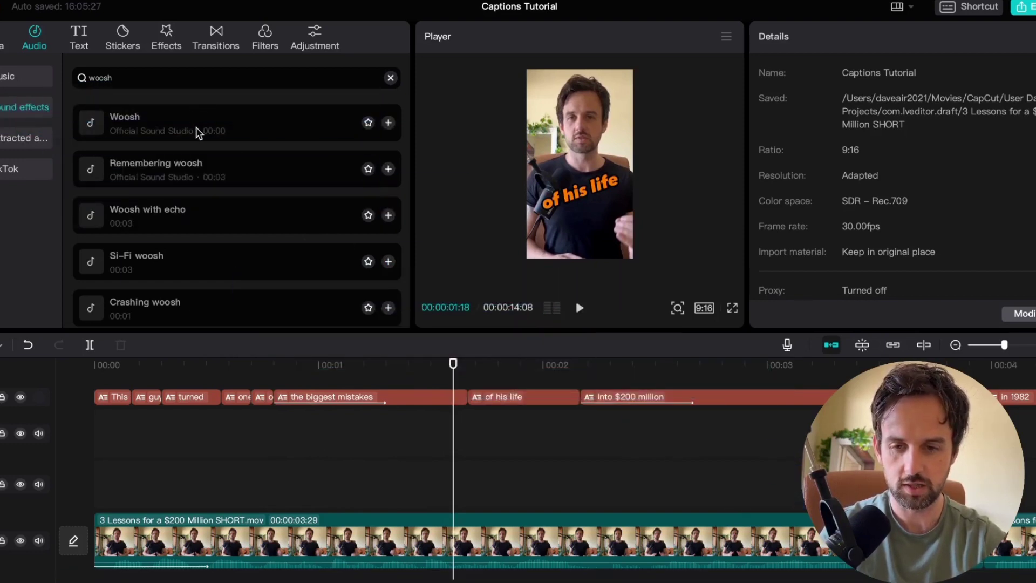
{"action": "left_click", "coordinate": [167, 121]}
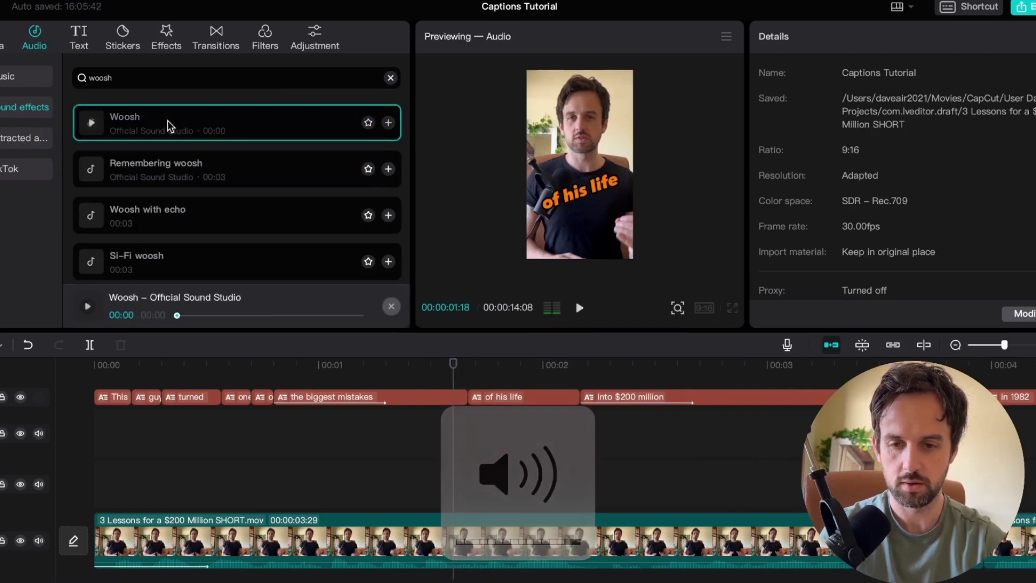
Place the Woosh sound effect on an audio track just before the 4-second mark.
{"action": "left_click_drag", "start_coordinate": [170, 126], "coordinate": [455, 268]}
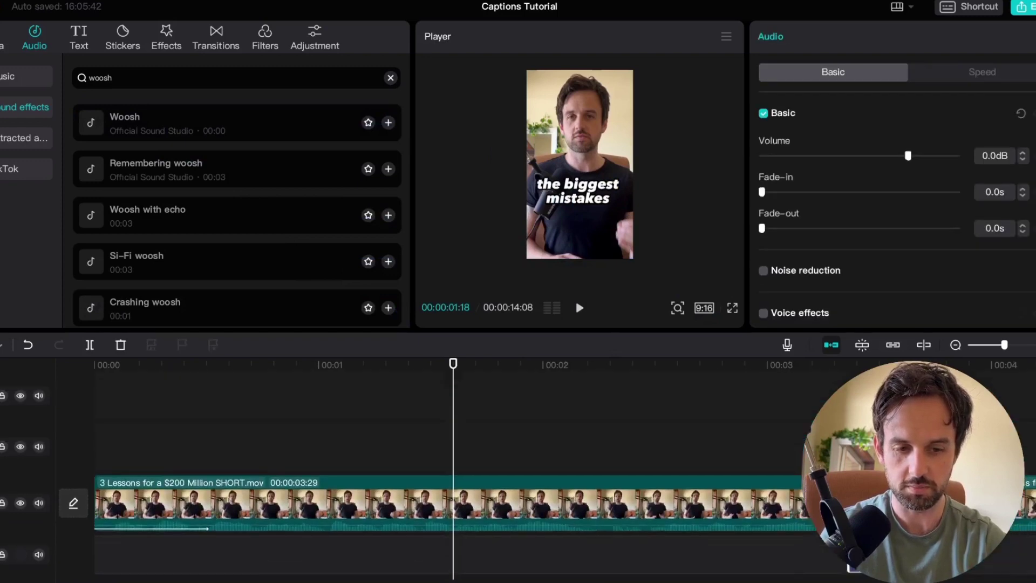
{"action": "left_click_drag", "start_coordinate": [858, 567], "coordinate": [863, 576]}
{"action": "scroll", "coordinate": [453, 485], "scroll_direction": "down", "scroll_amount": 2}
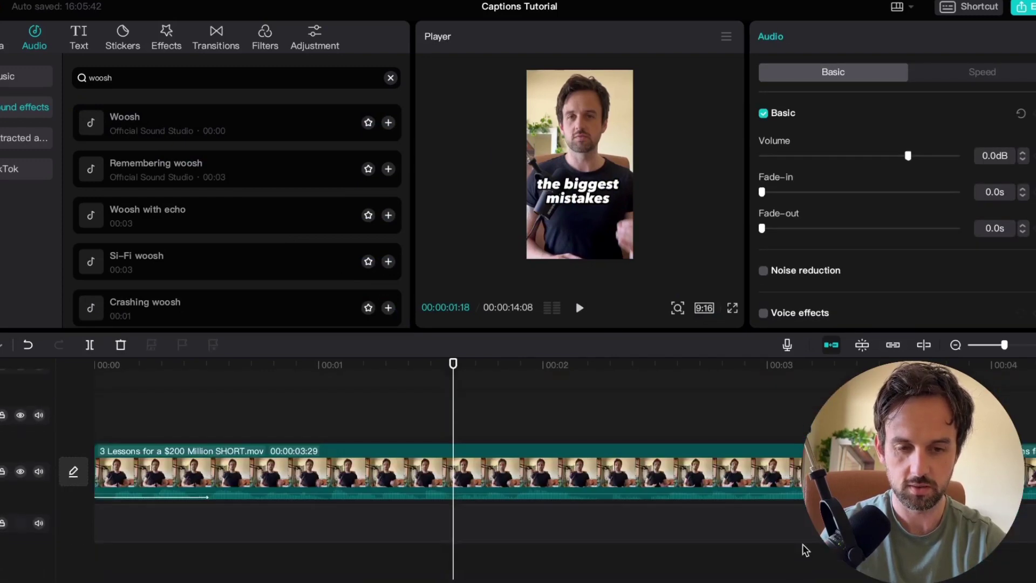
{"action": "left_click", "coordinate": [788, 567]}
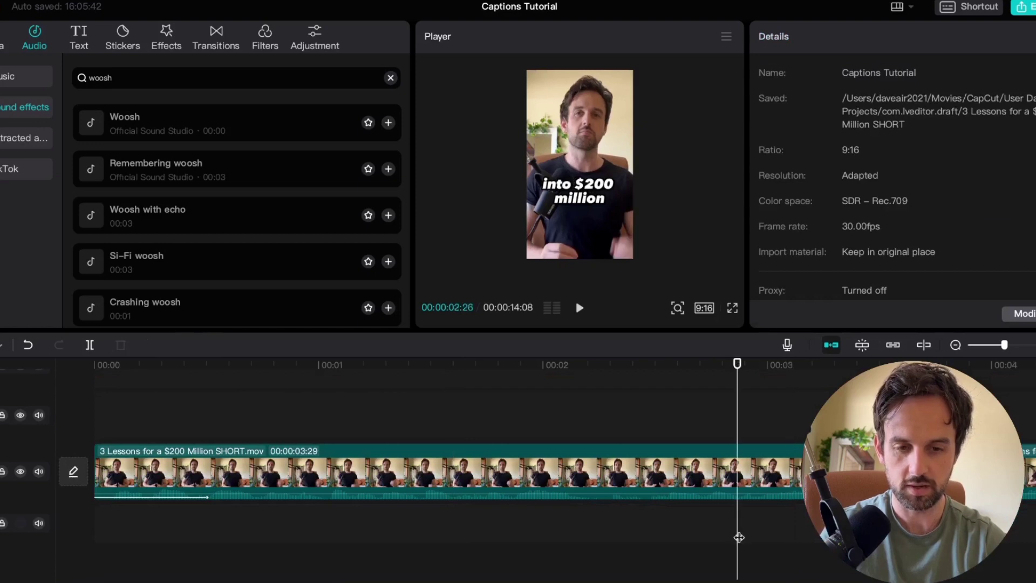
{"action": "key", "text": "space"}
{"action": "key", "text": "space"}
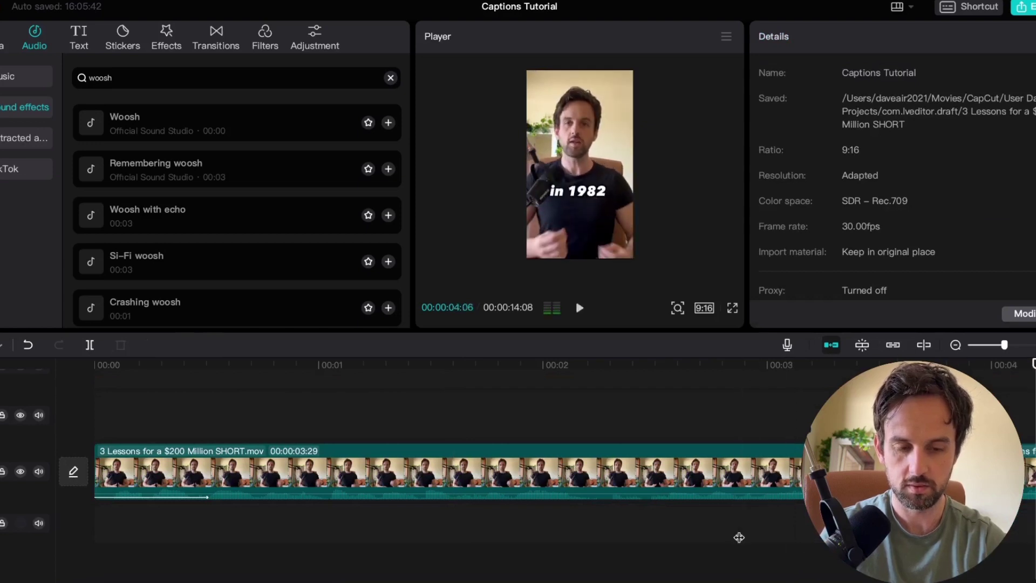
Lower the Woosh clip's volume to -6.3dB.
{"action": "scroll", "coordinate": [674, 537], "scroll_direction": "down", "scroll_amount": 2}
{"action": "left_click", "coordinate": [670, 515]}
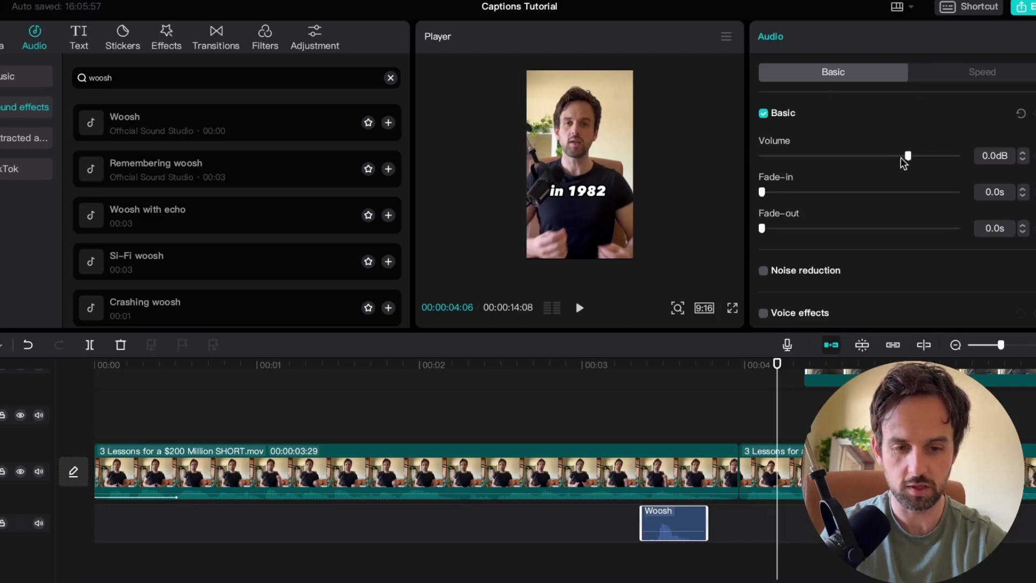
{"action": "left_click_drag", "start_coordinate": [901, 157], "coordinate": [890, 159]}
{"action": "left_click", "coordinate": [612, 418]}
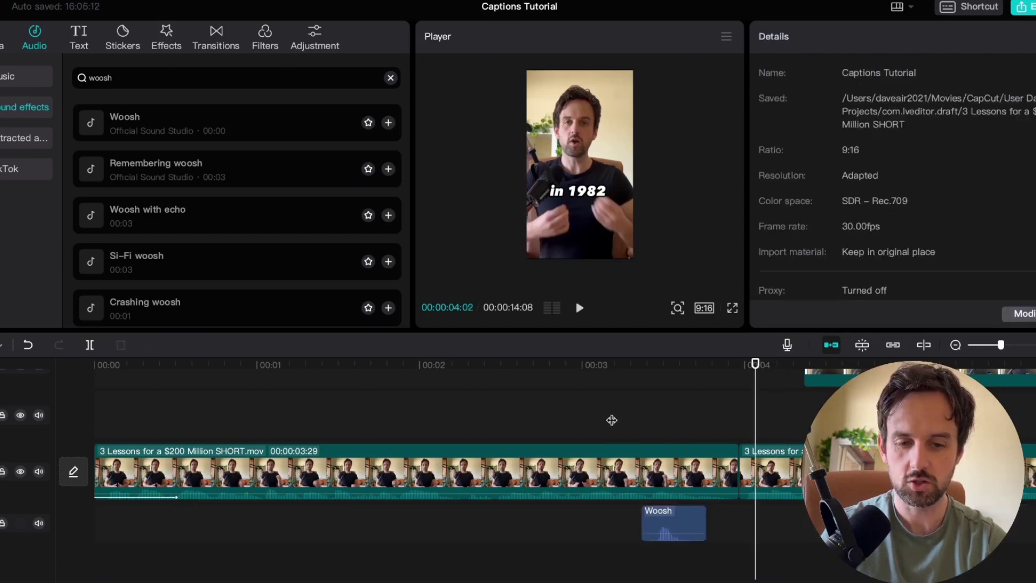
{"action": "left_click_drag", "start_coordinate": [610, 419], "coordinate": [19, 347]}
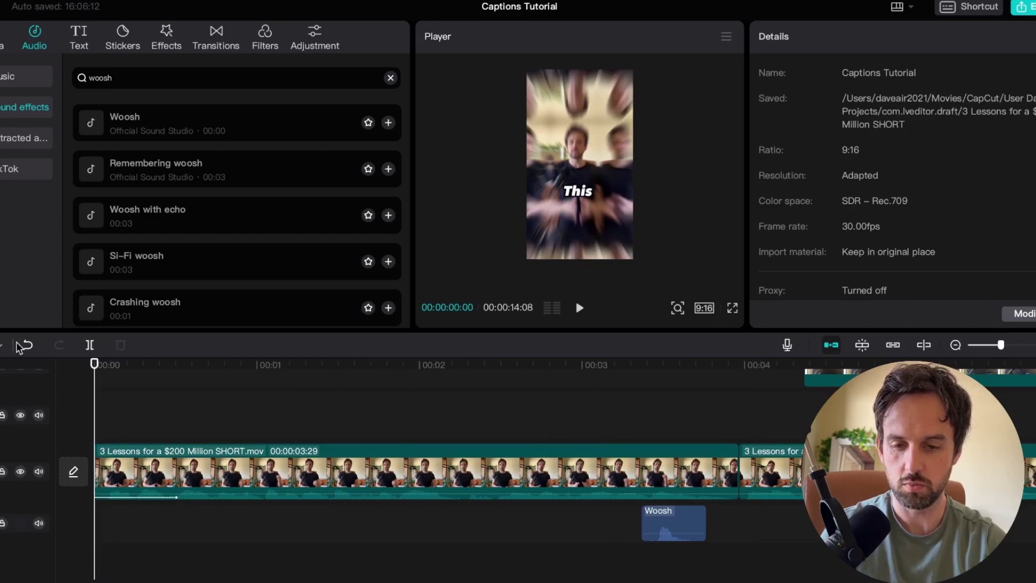